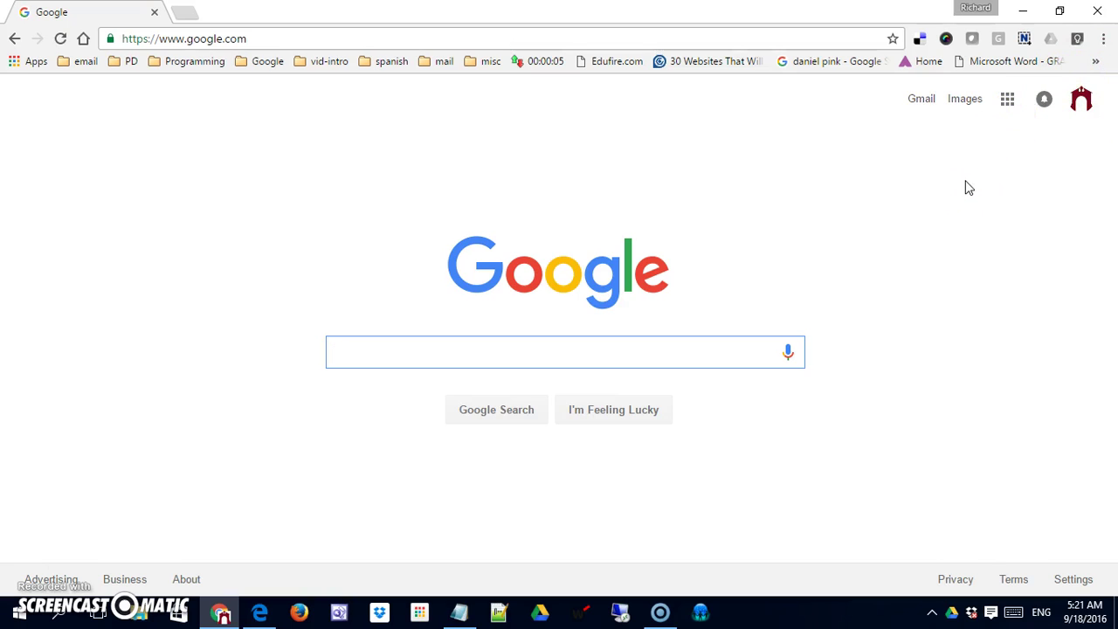
click(259, 39)
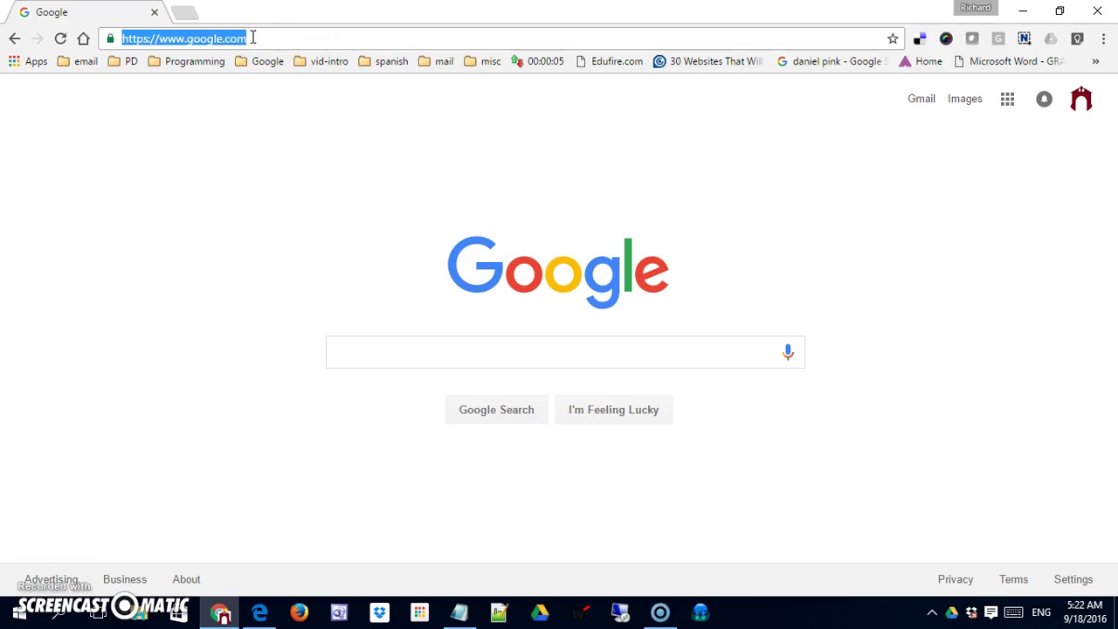
text(keep)
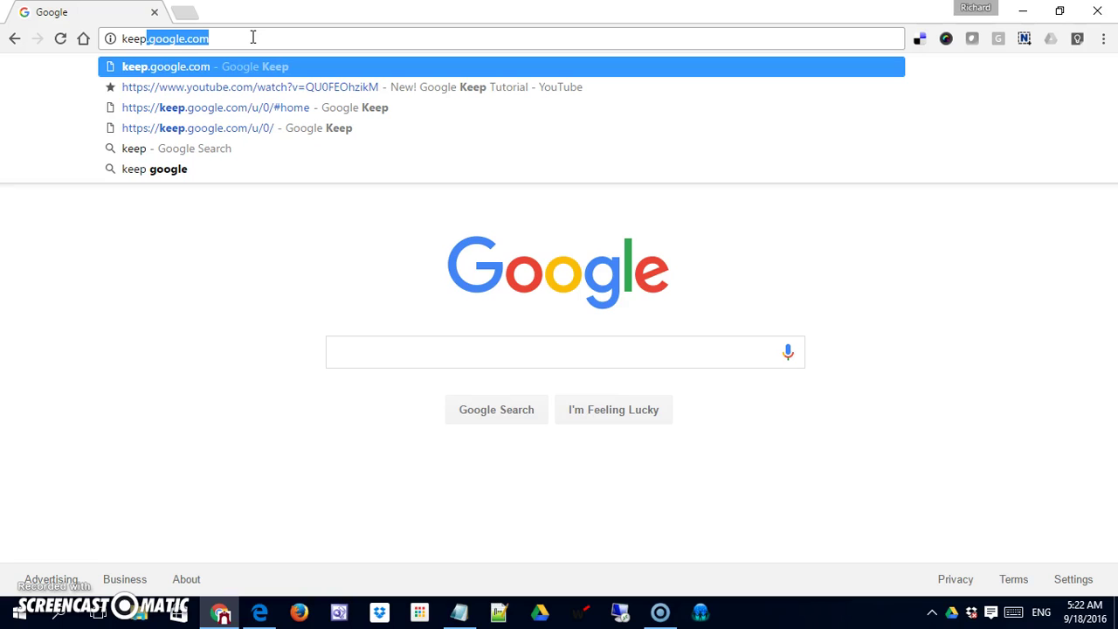
click(253, 37)
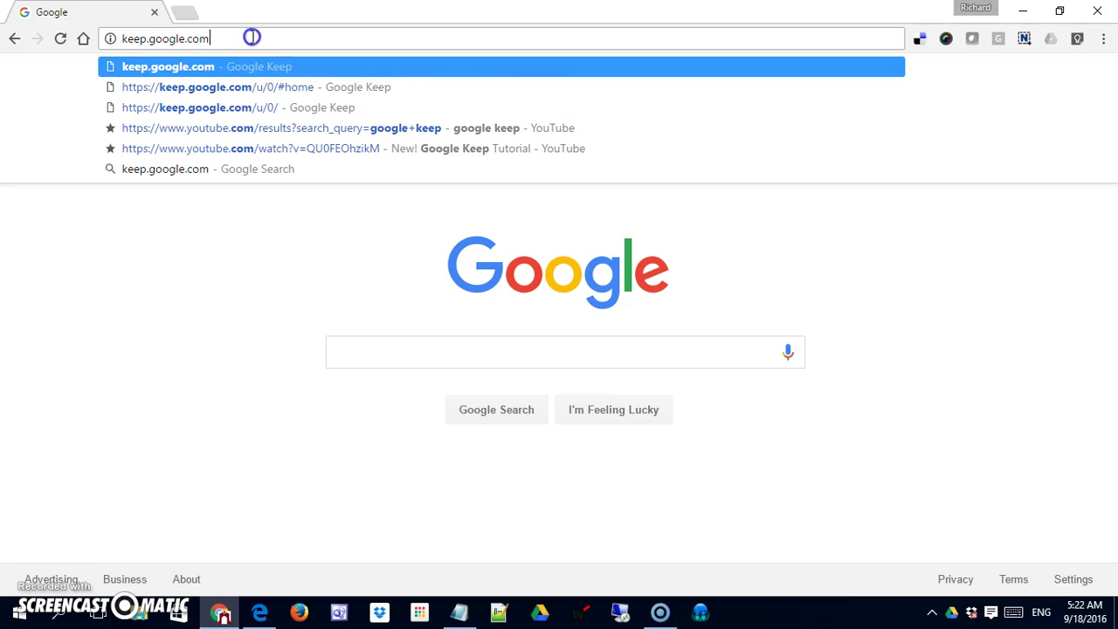
click(843, 282)
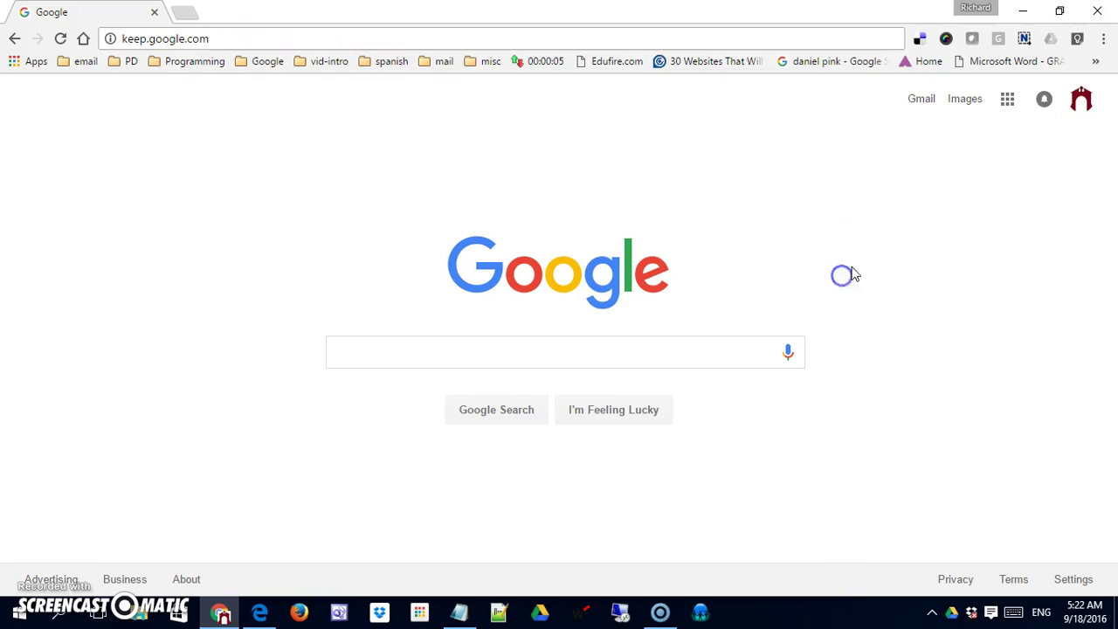
- Open Google Keep from the Home & Office section of Google's full products page
click(1009, 101)
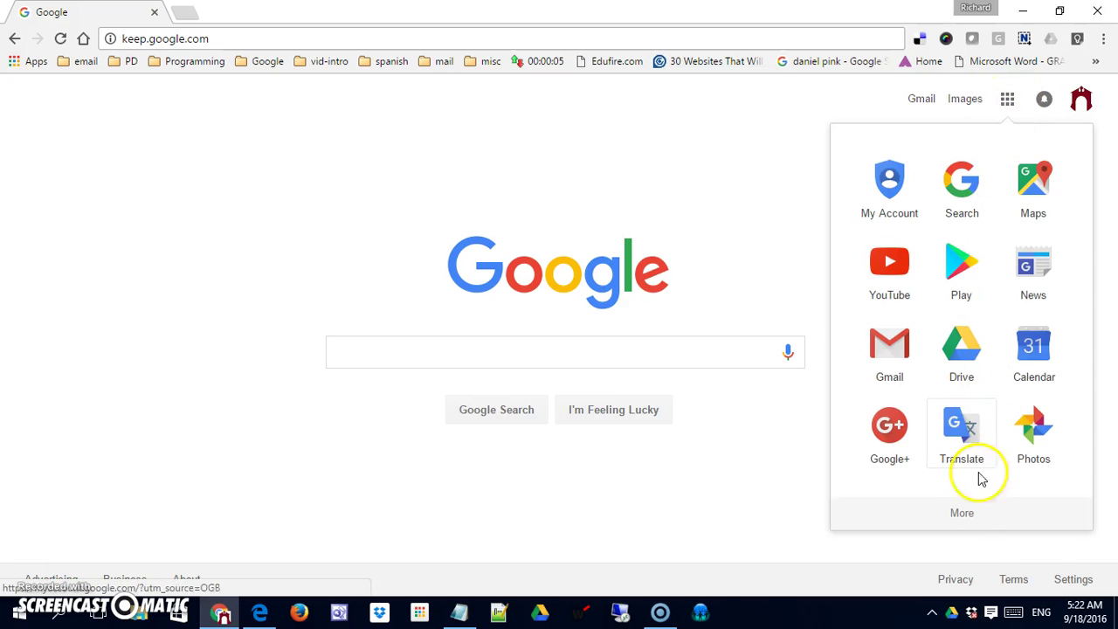
click(968, 515)
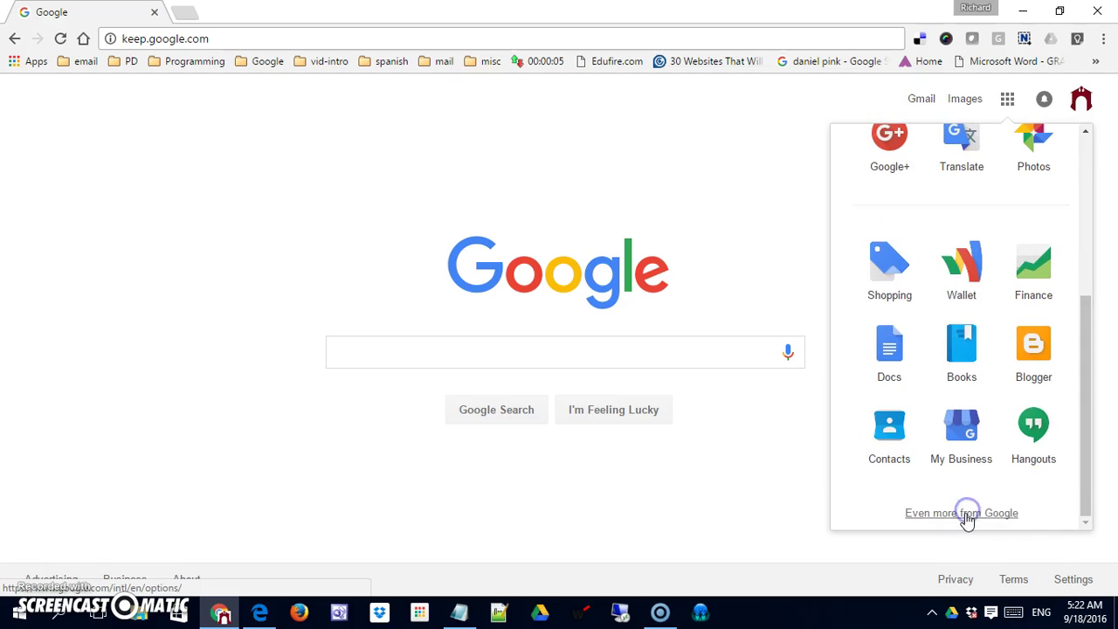
click(965, 514)
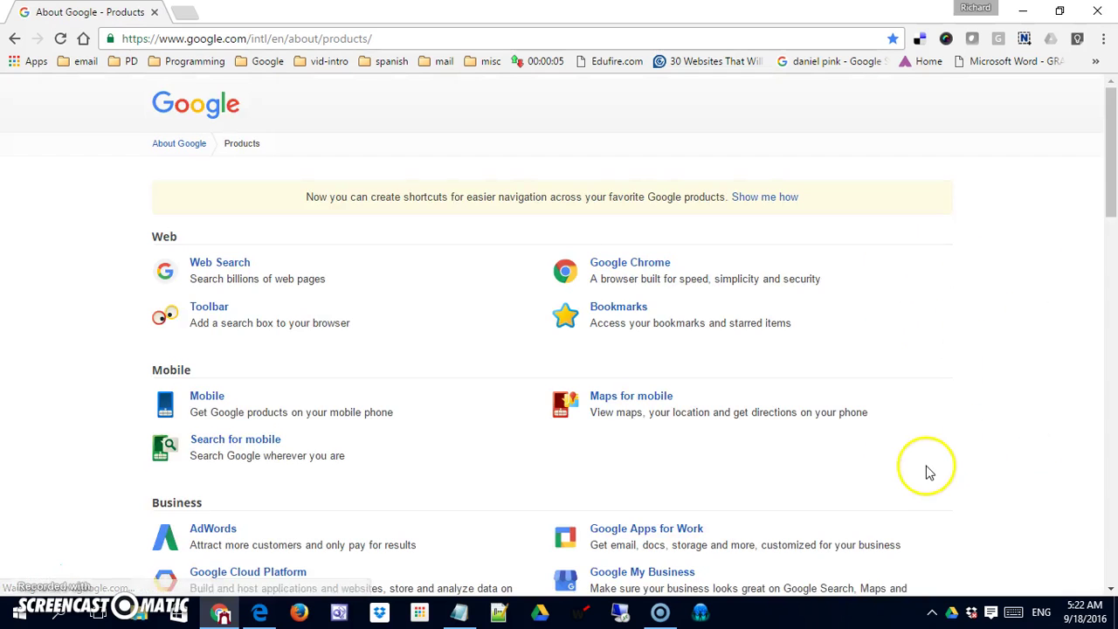
scroll(925, 469, down, 6)
scroll(905, 442, down, 4)
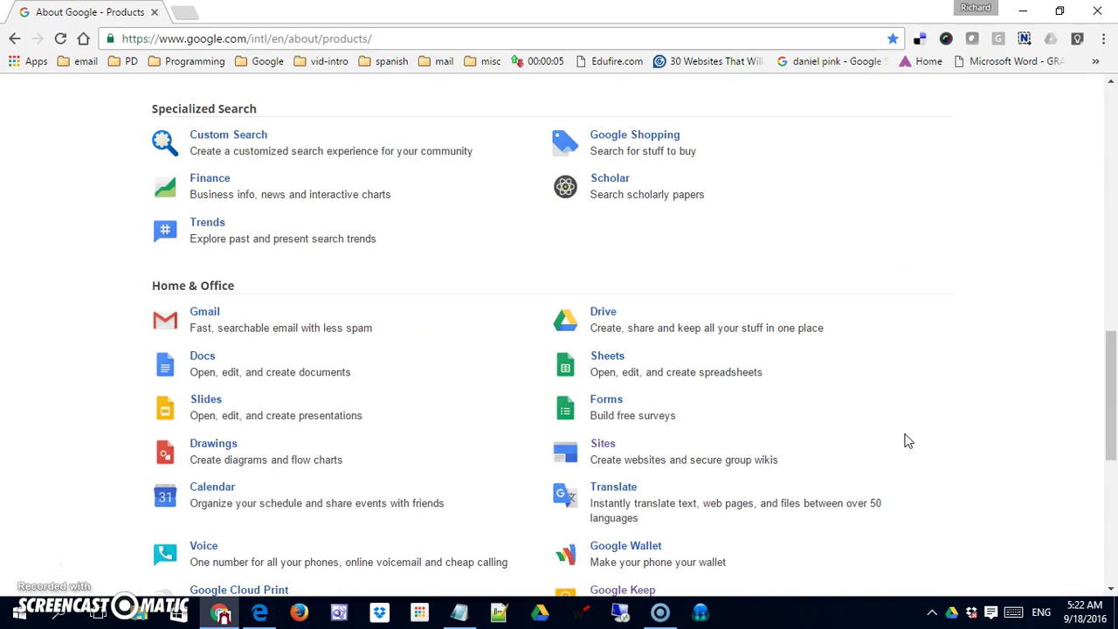
scroll(751, 384, down, 2)
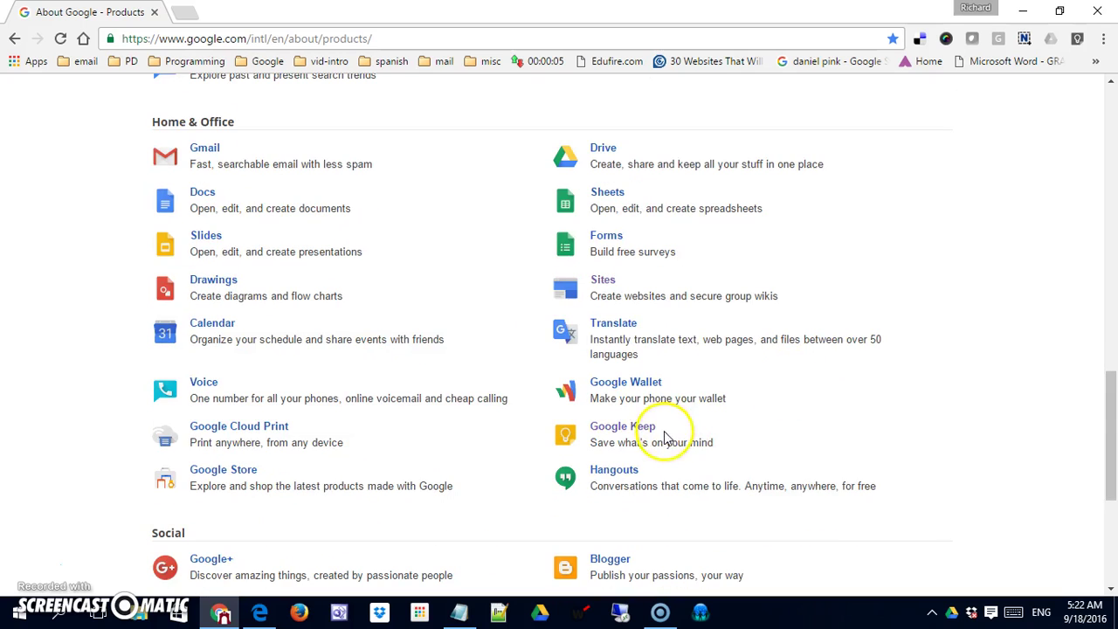
click(611, 428)
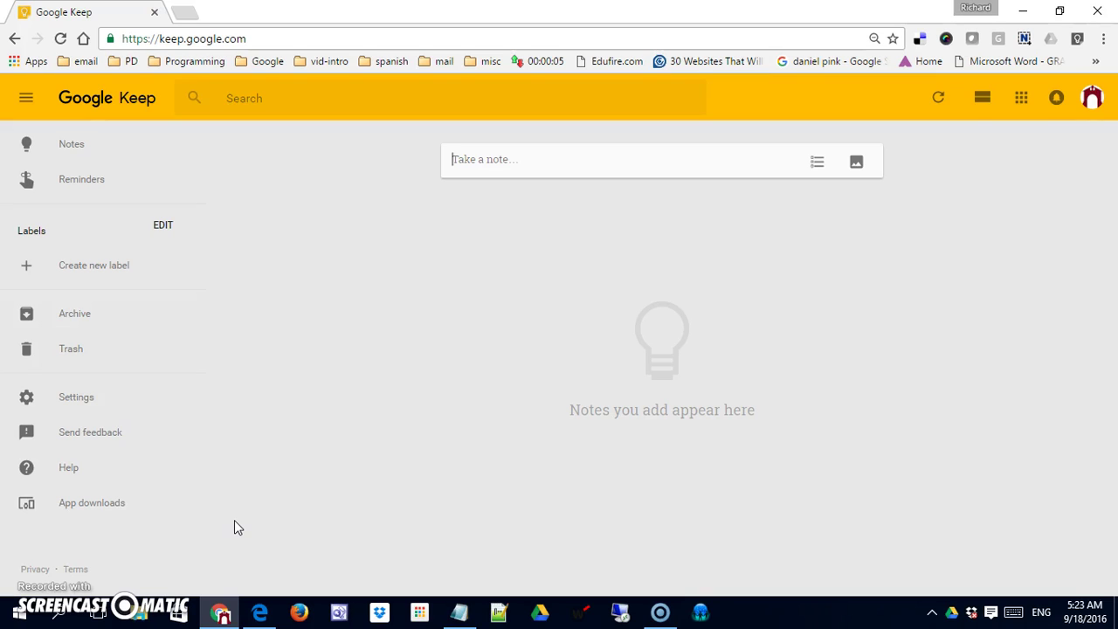
click(26, 106)
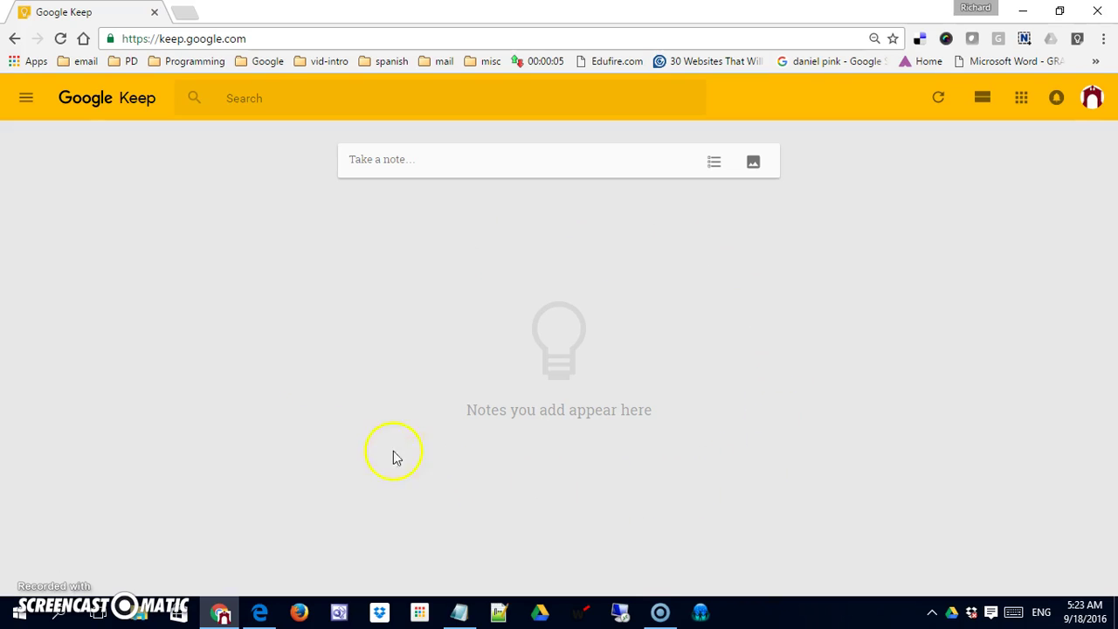
click(26, 98)
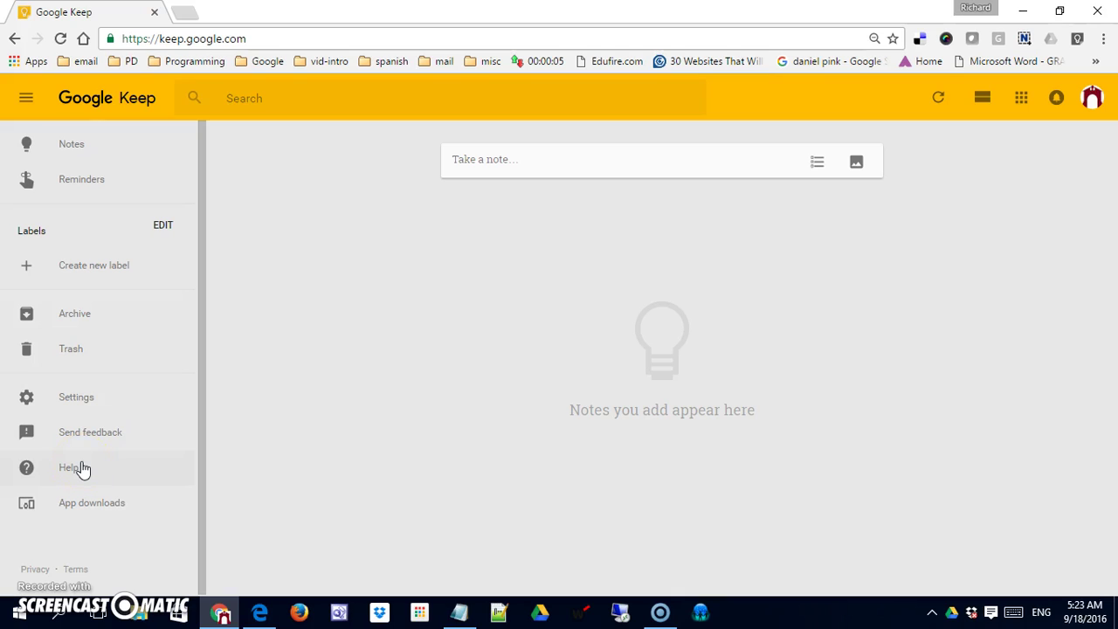
click(342, 99)
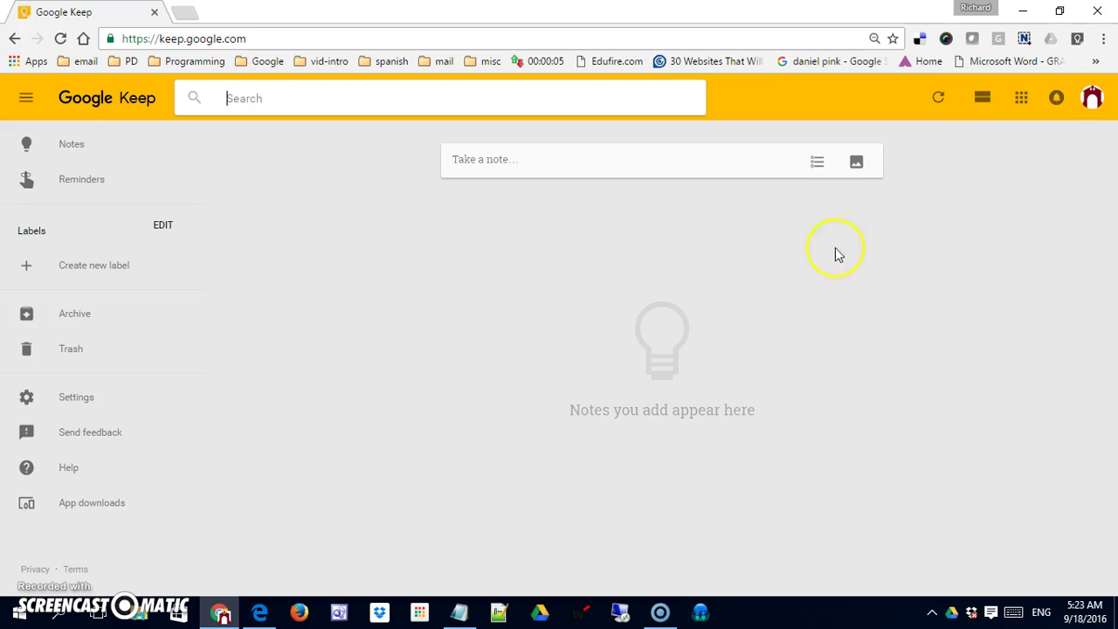
- Switch the notes to list view and create a note titled "My First Note" with the text "Sample"
click(980, 103)
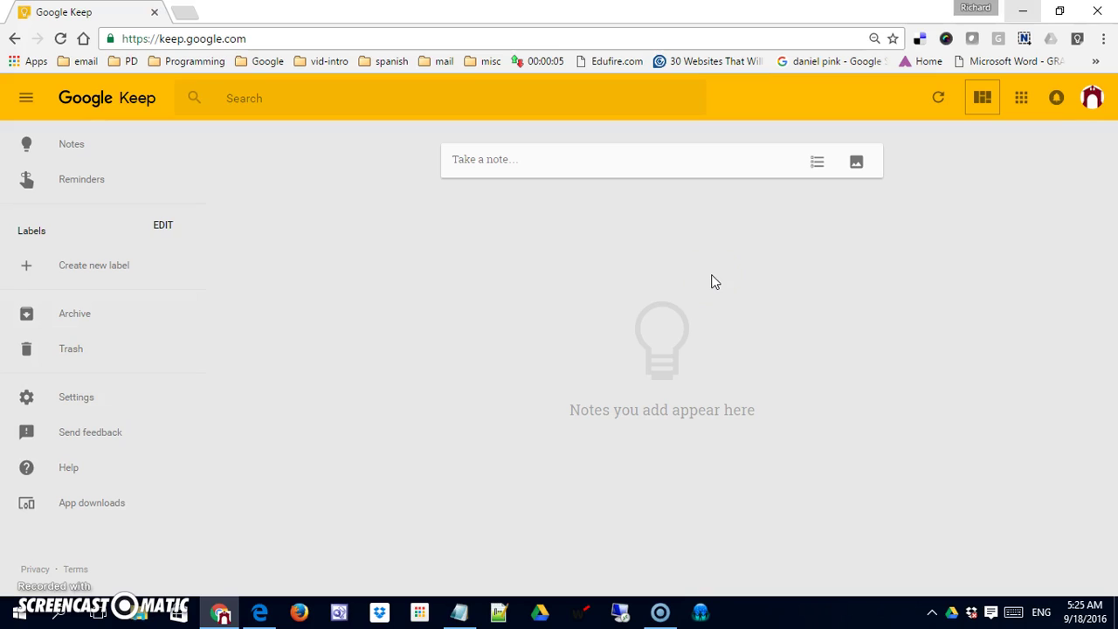
click(523, 160)
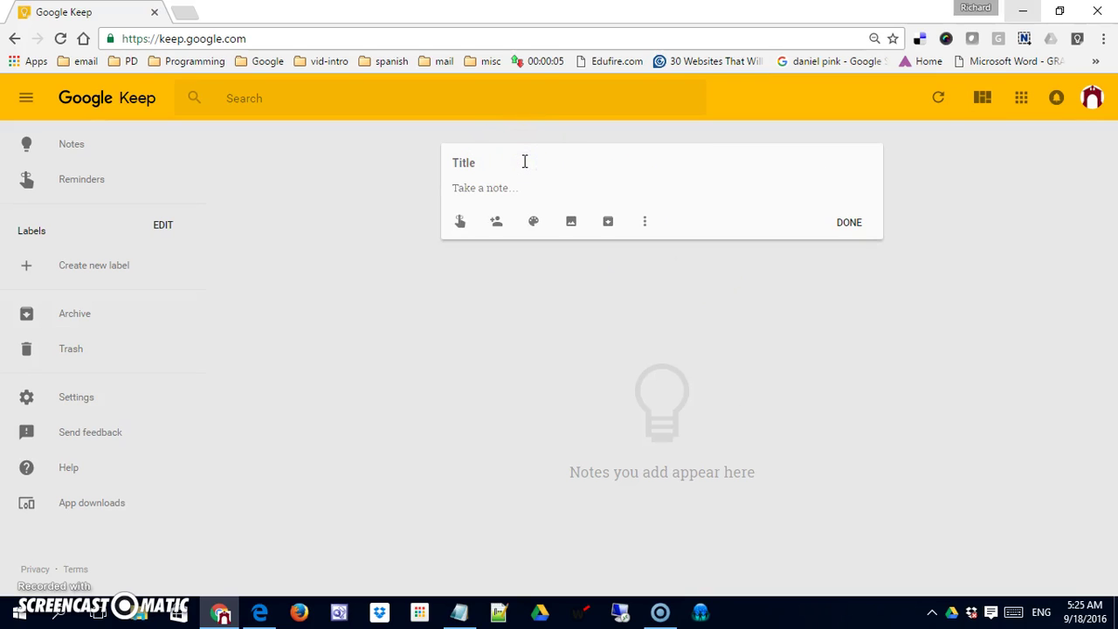
click(524, 161)
text(My First Note)
click(509, 182)
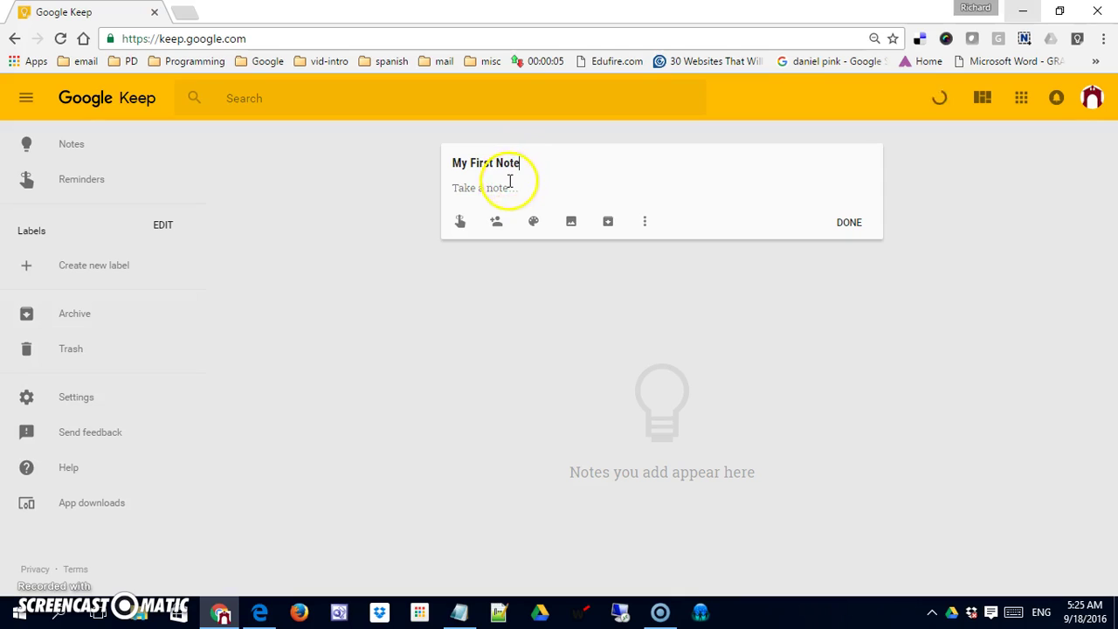
text(Sample)
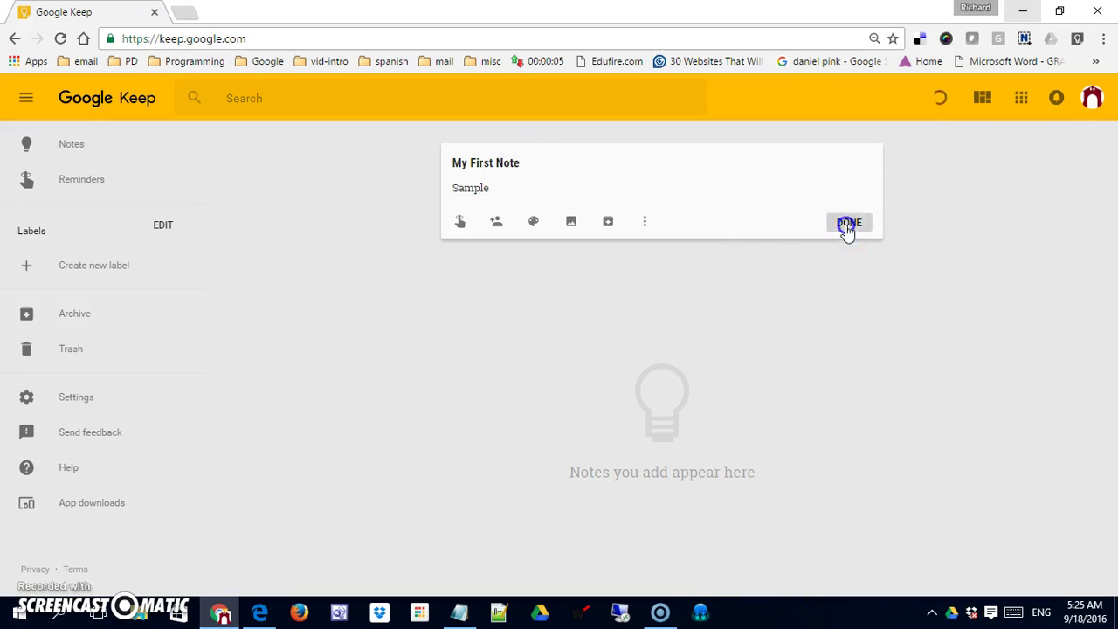
click(846, 225)
- Create another note titled "Second Note" with the text "More stuff here"
click(544, 164)
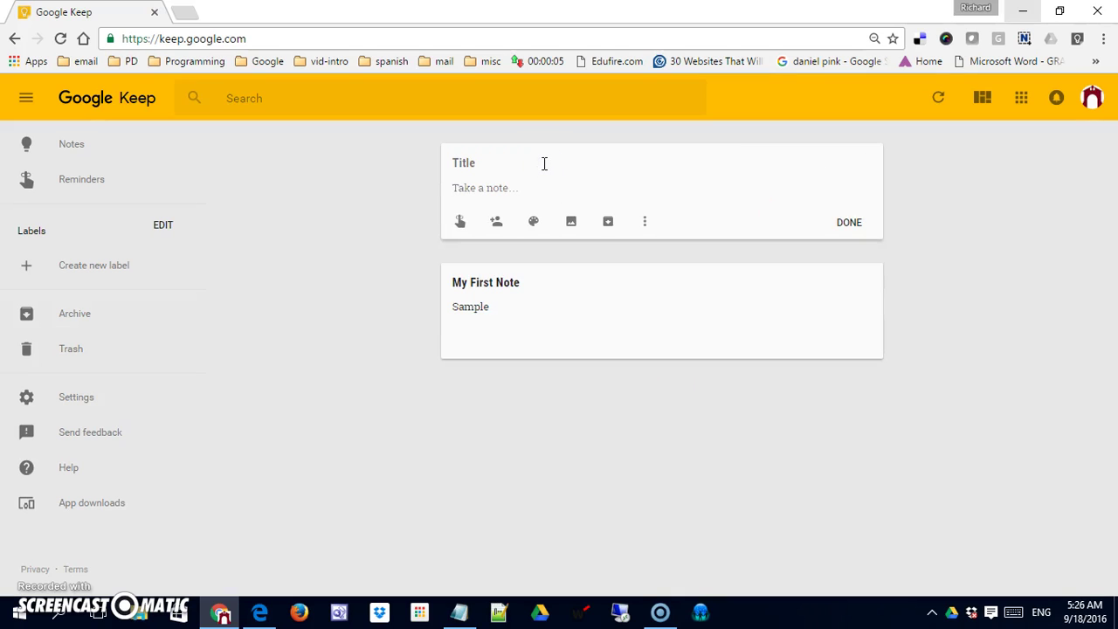
click(535, 164)
text(Sedfasd)
key(BackSpace)
key(BackSpace)
key(BackSpace)
key(BackSpace)
text(ond Note)
key(Return)
text(More)
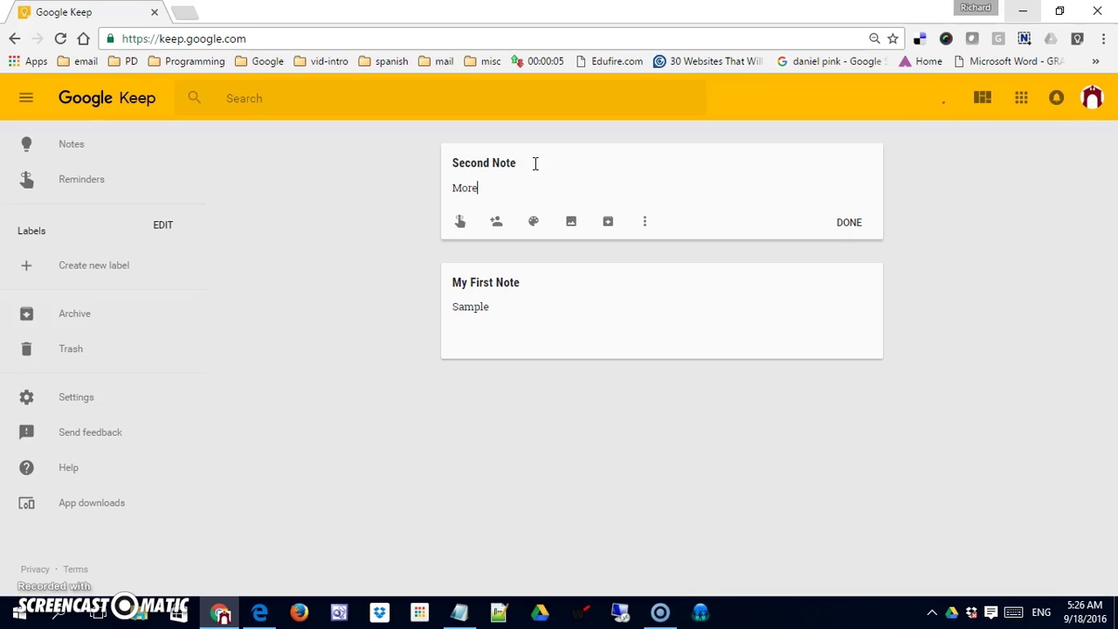
text( stuff here)
click(840, 226)
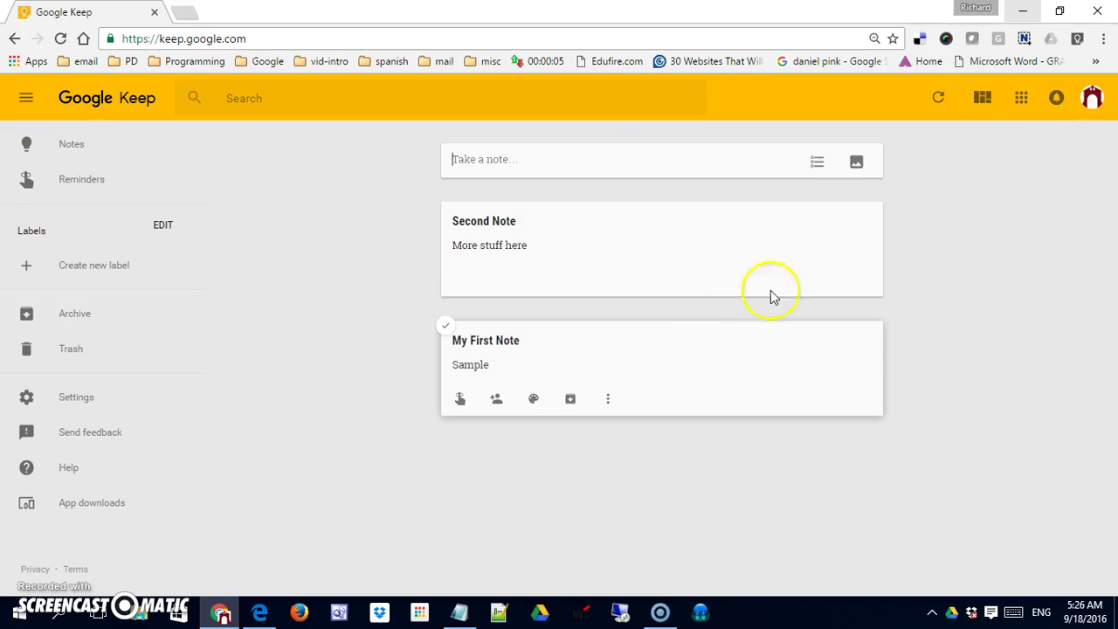
- Switch the notes to grid view and move "My First Note" ahead of "Second Note"
click(984, 97)
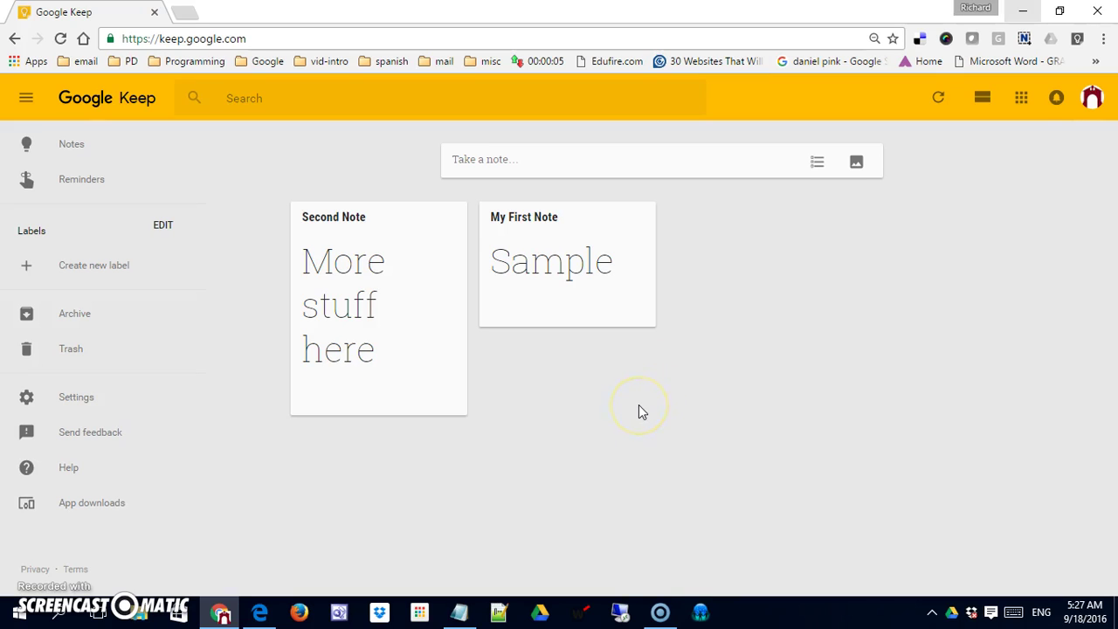
drag(579, 254, 365, 279)
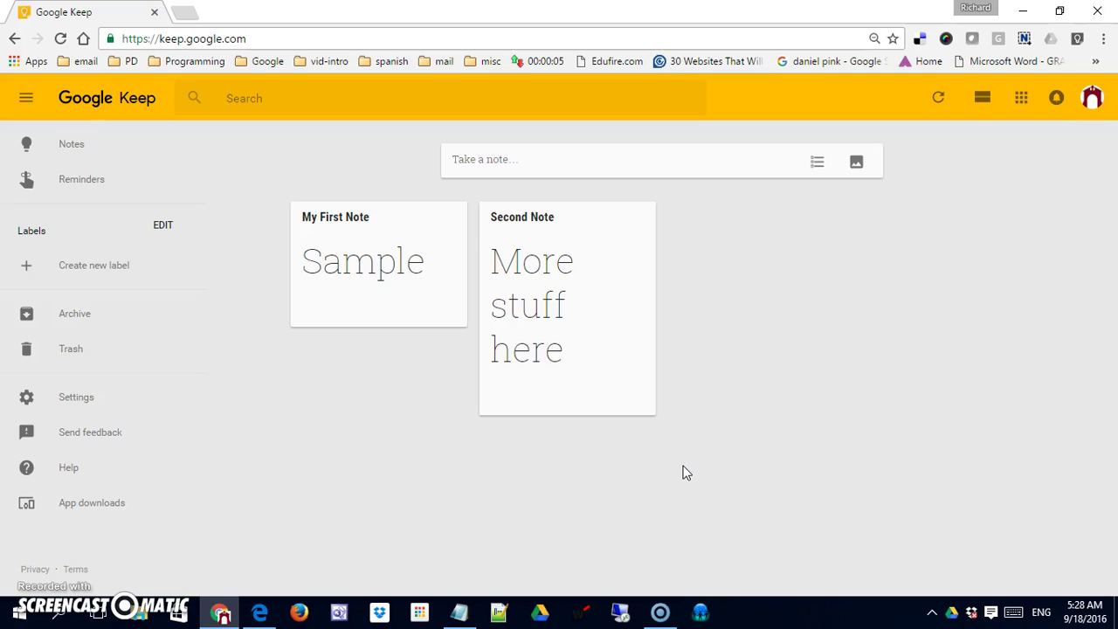
- Install the Google Keep Chrome Extension from Keep's app downloads page and close its store listing
click(92, 507)
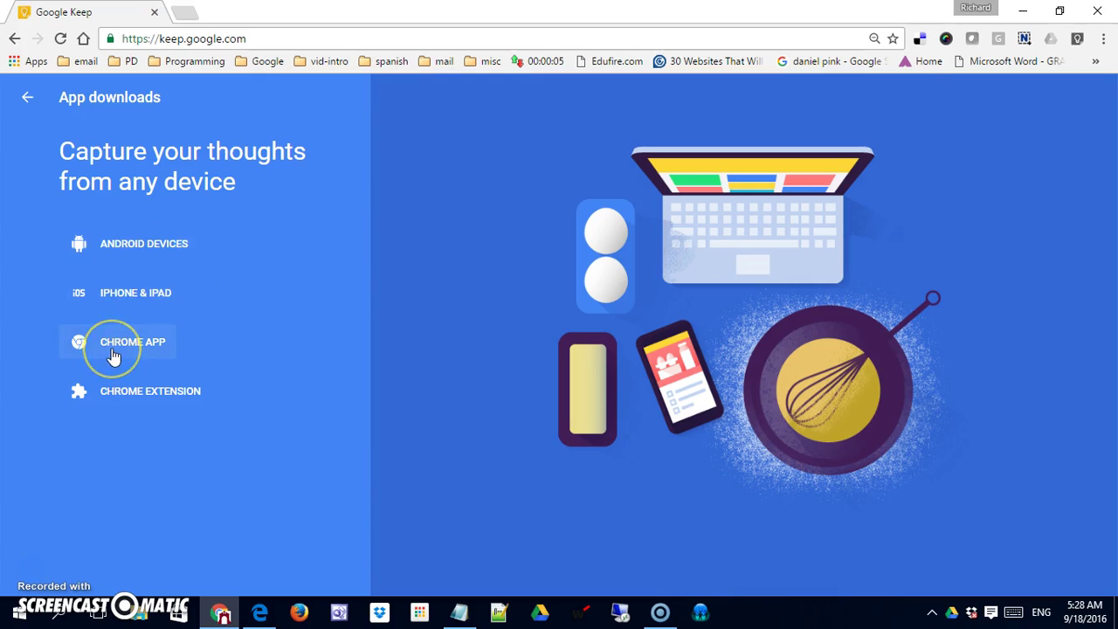
click(116, 384)
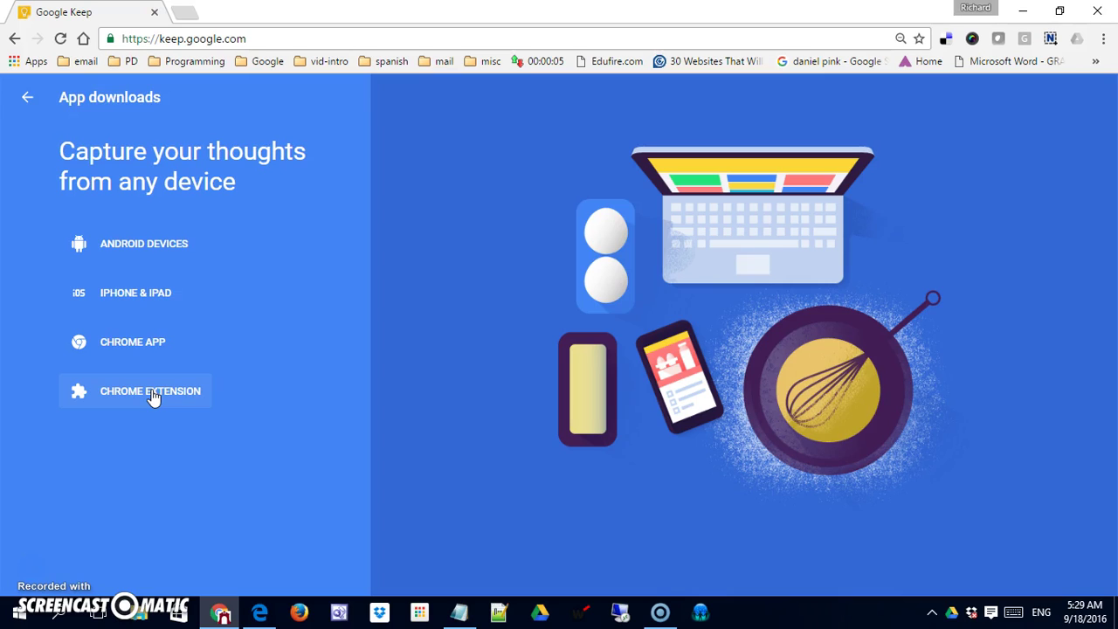
click(153, 395)
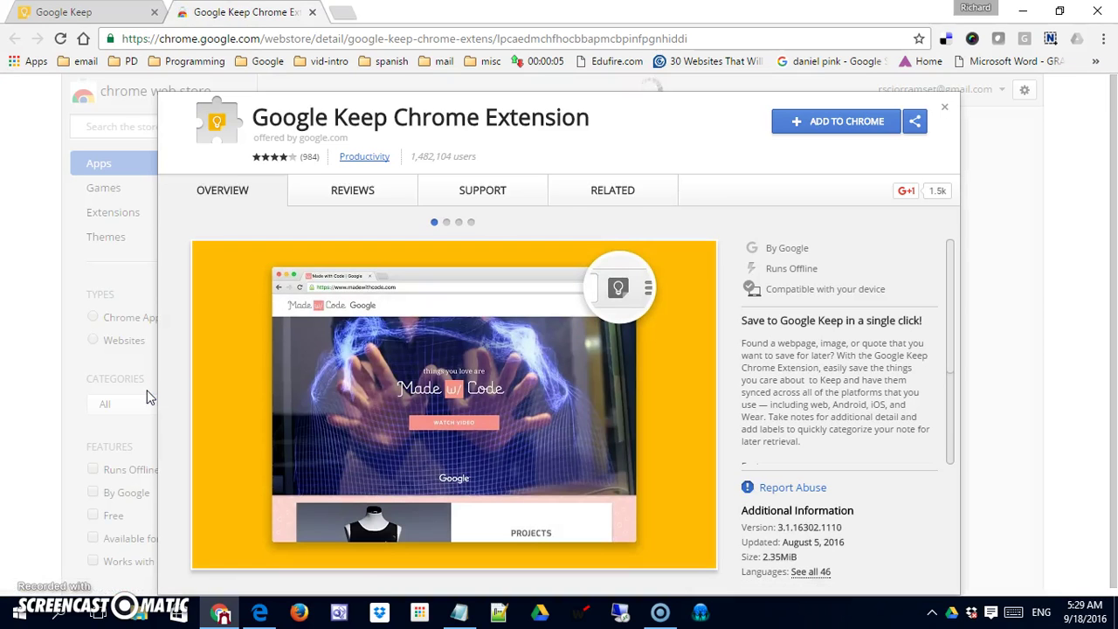
click(808, 121)
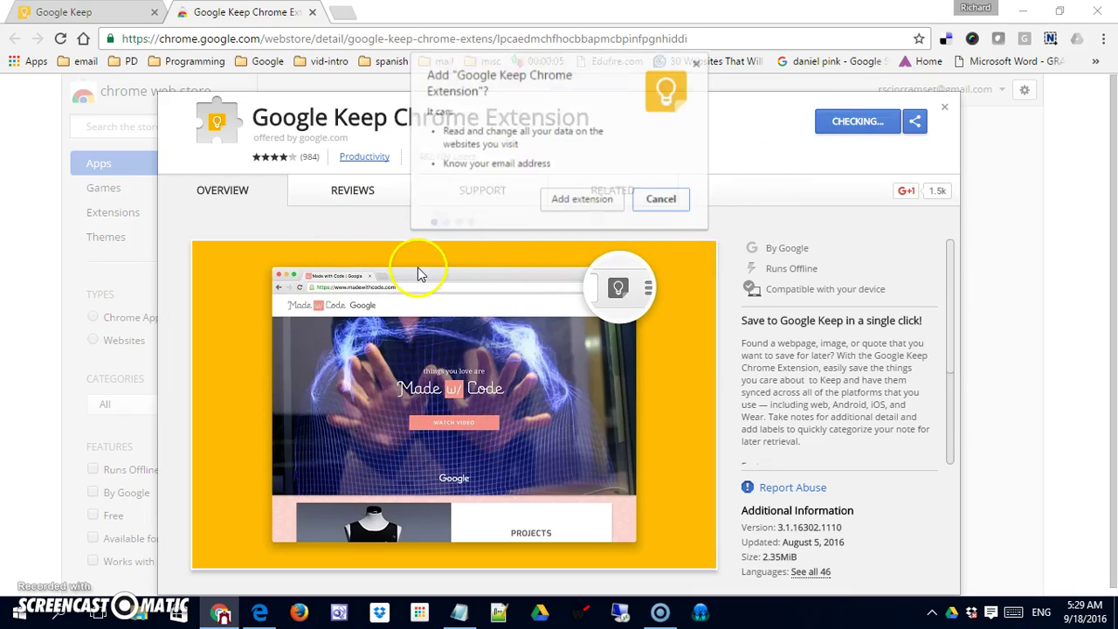
click(581, 201)
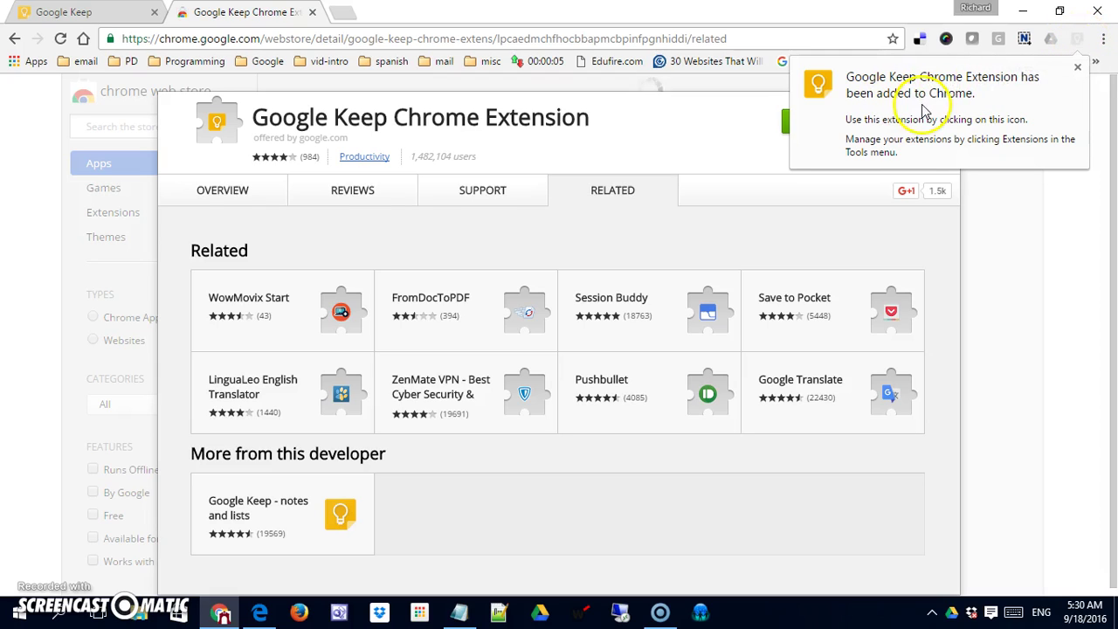
click(1077, 68)
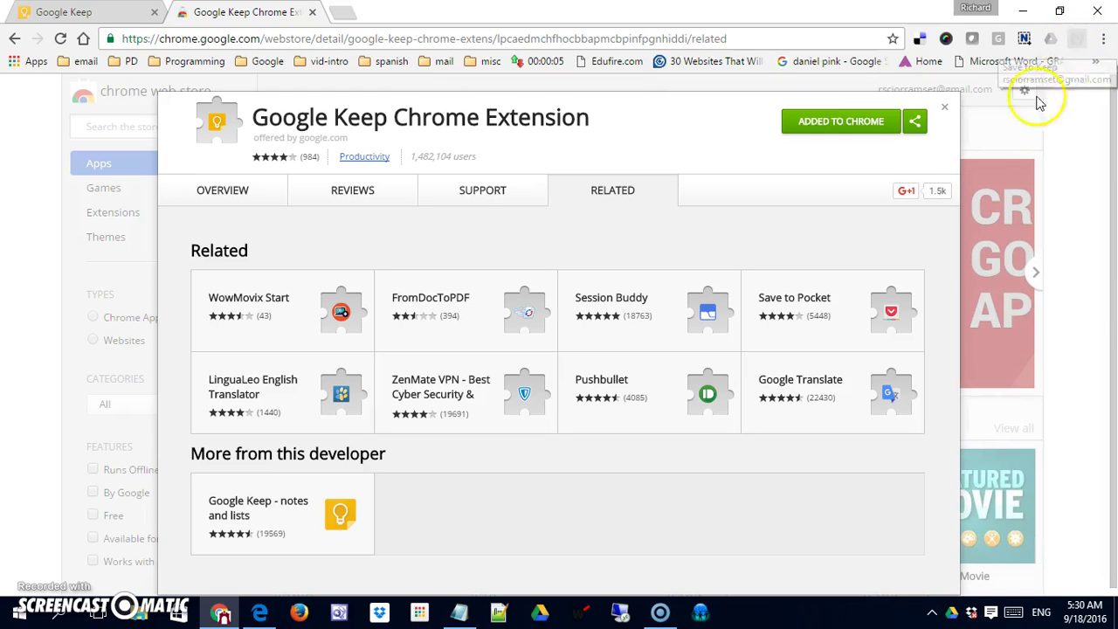
click(945, 110)
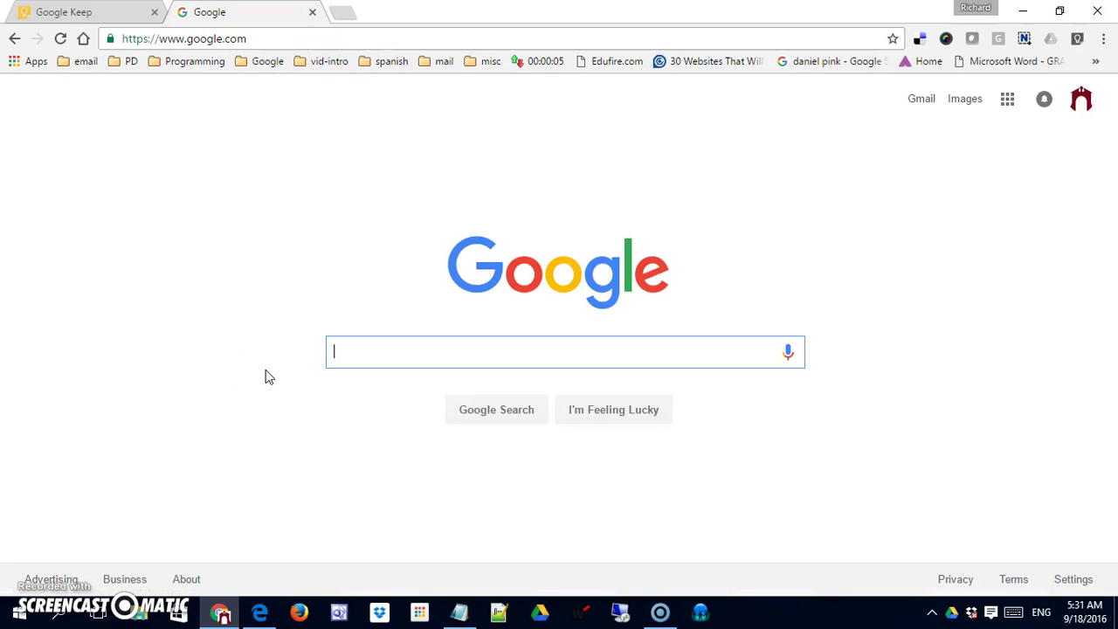
- Start a note on the Google home page with the Keep extension, remove the page link and title it "Shopping"
click(1078, 41)
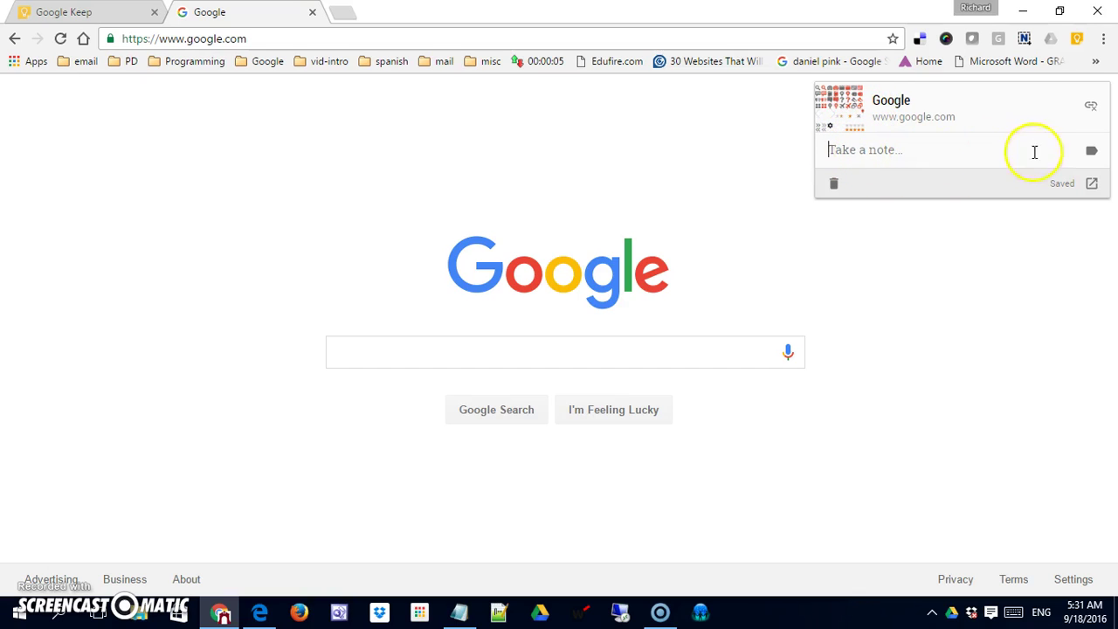
click(1090, 108)
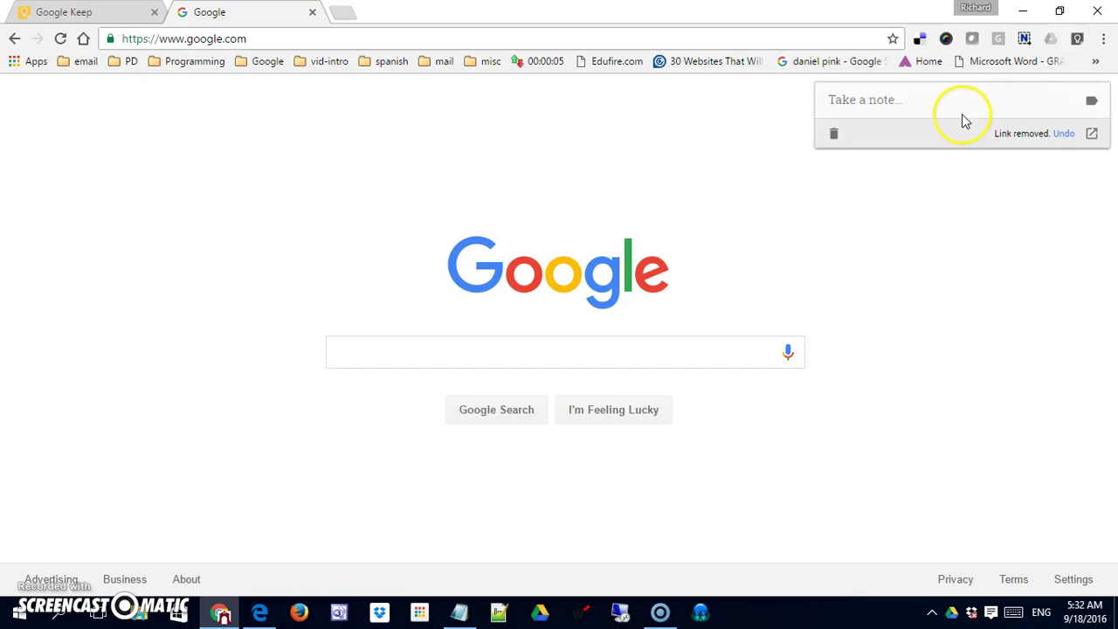
click(940, 99)
click(939, 101)
text(Shopping)
- List Milk, Bread and Apples on separate lines in the body of the Shopping note
click(934, 129)
text(MI)
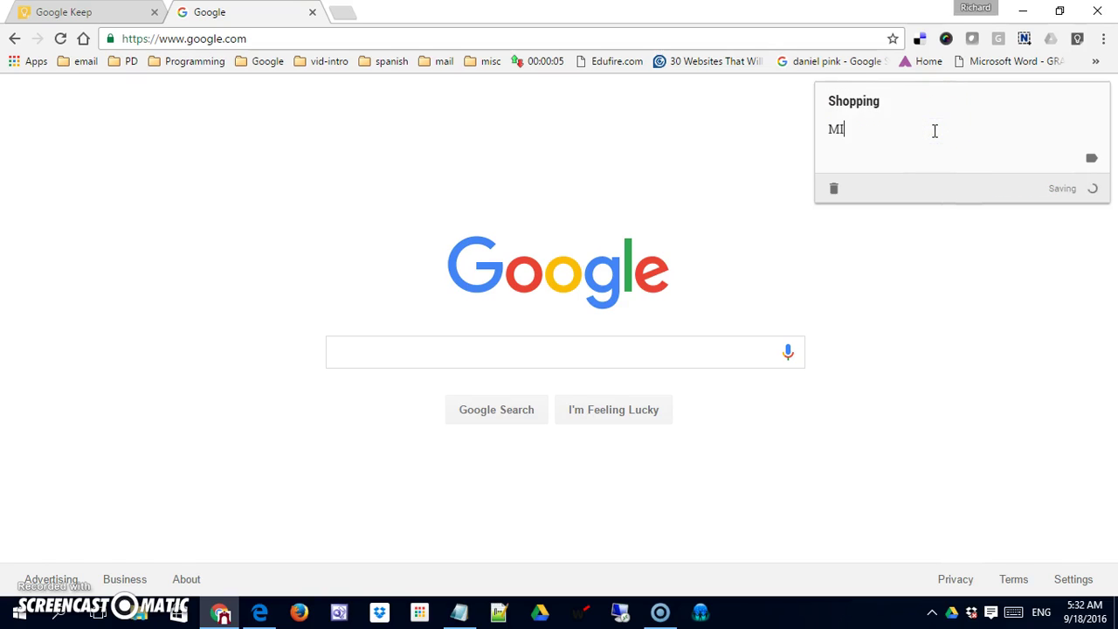
text(ln)
key(BackSpace)
text(k)
key(Return)
text(Brea)
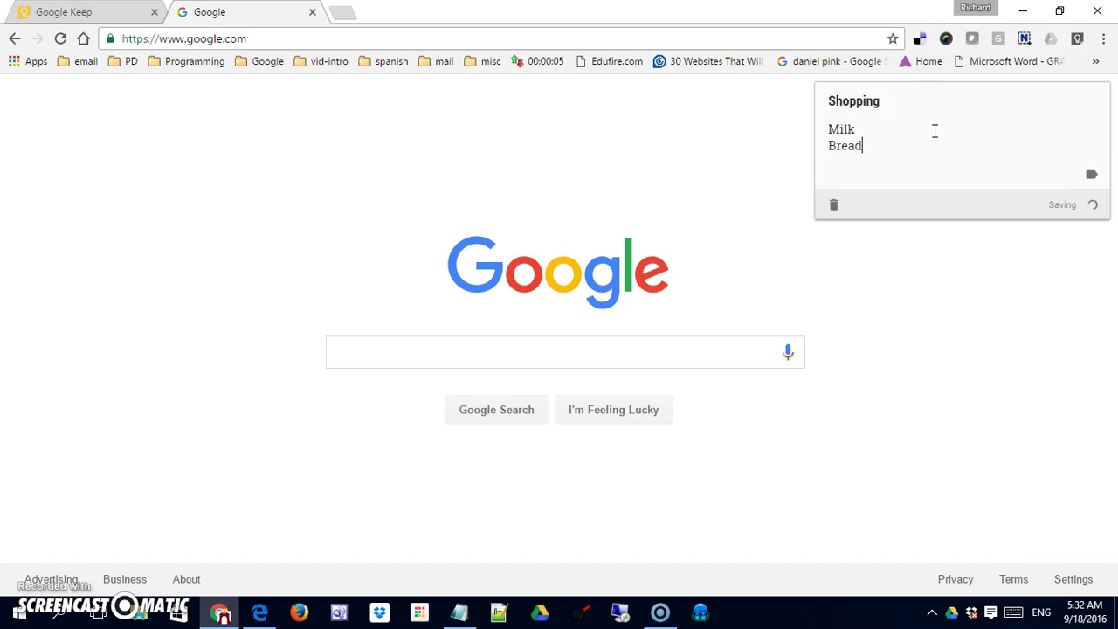
text(d)
key(Return)
text(Apples)
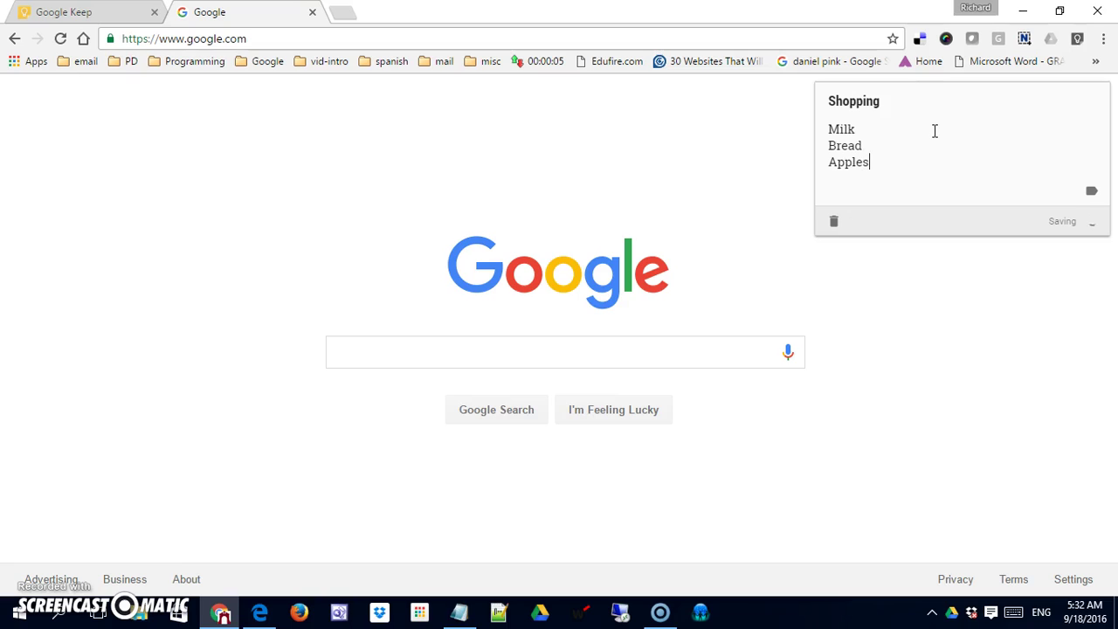
click(950, 131)
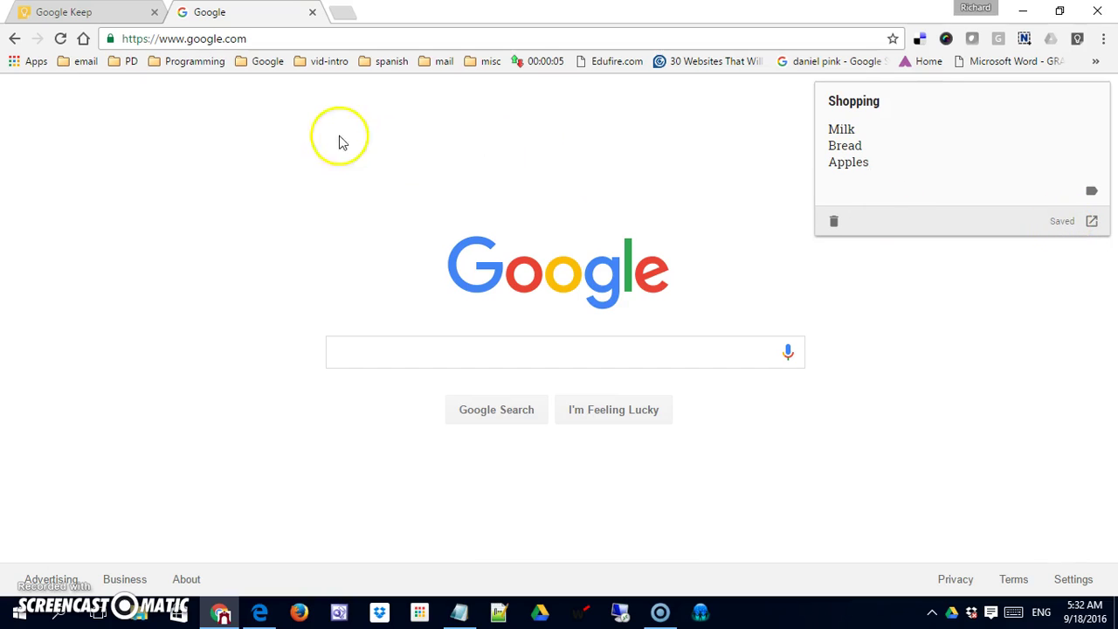
- Check the Shopping note among the notes in Google Keep and return to the Google home page
click(87, 15)
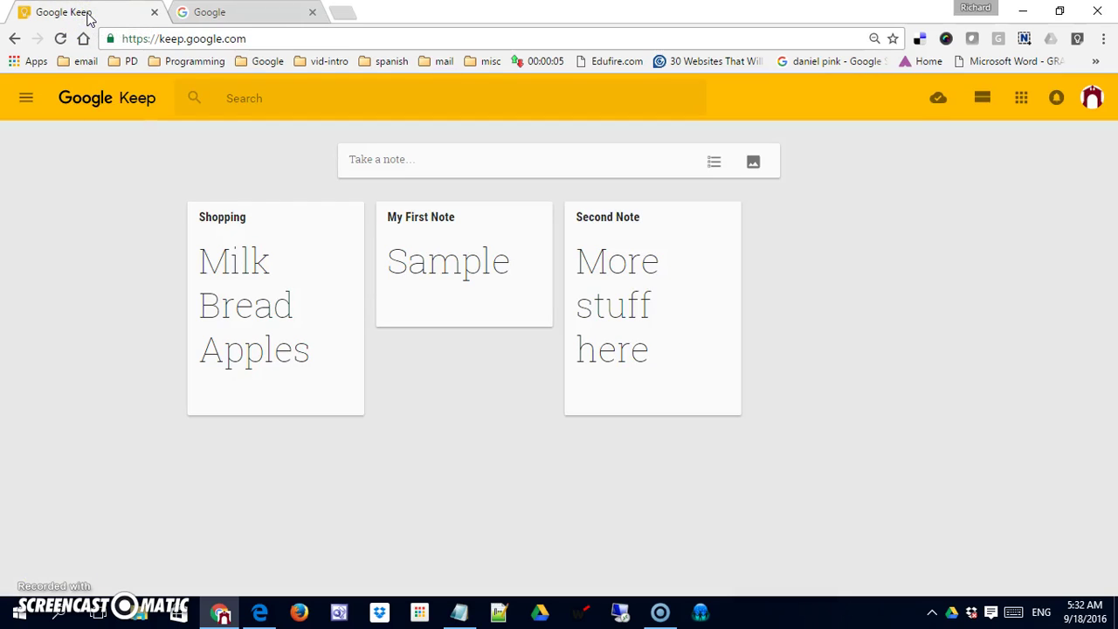
mouse_move(240, 316)
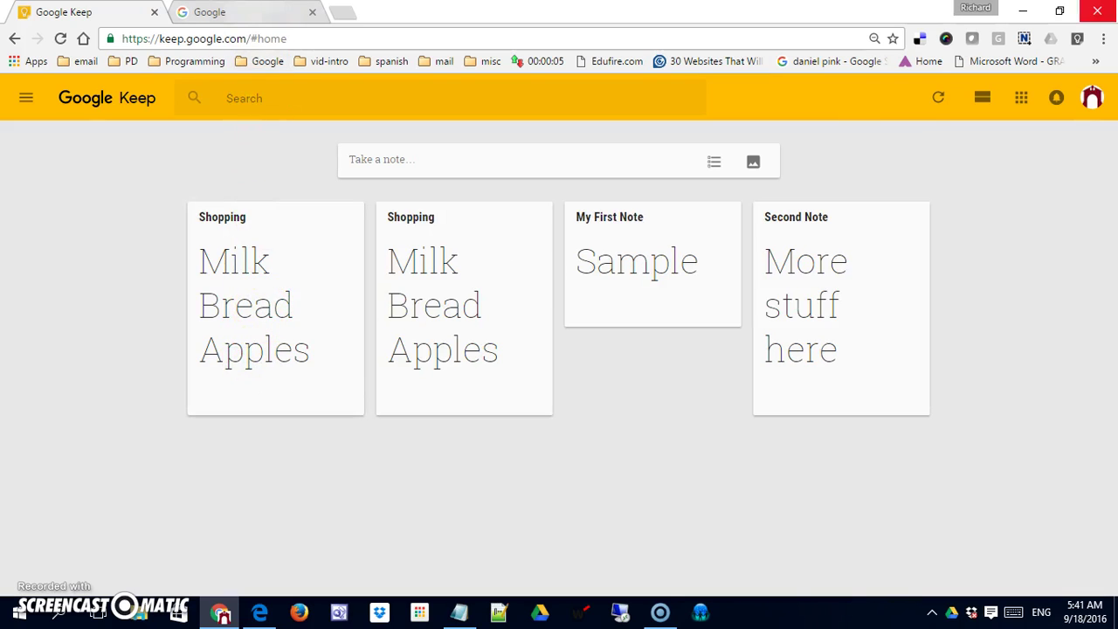
click(250, 11)
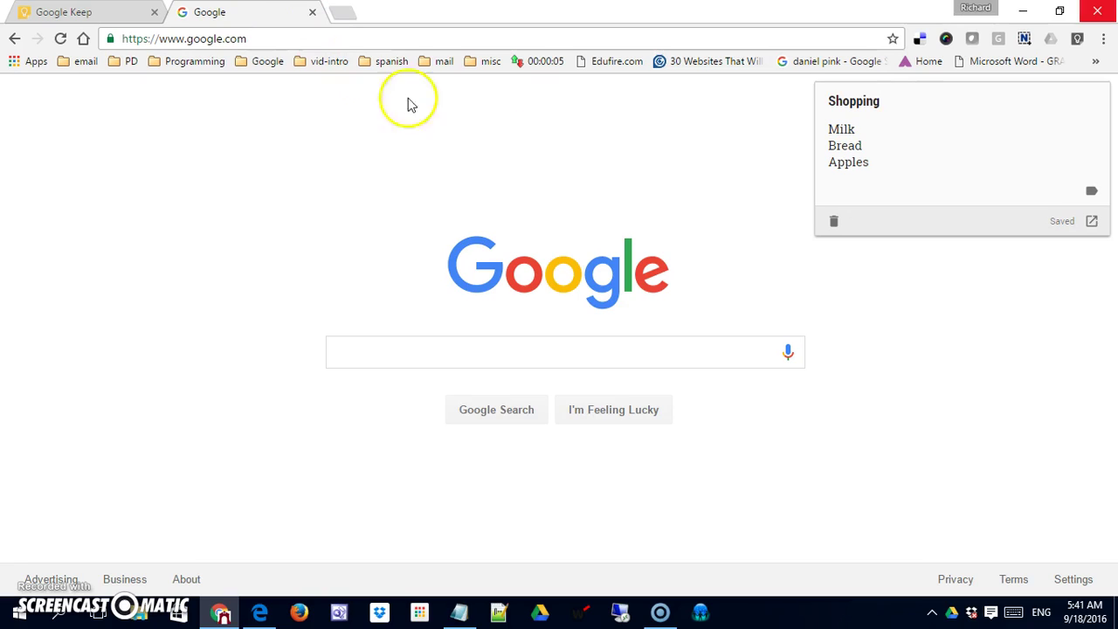
- Create the labels "Personal" and "shopping" on the Shopping note in the Keep extension
click(1091, 194)
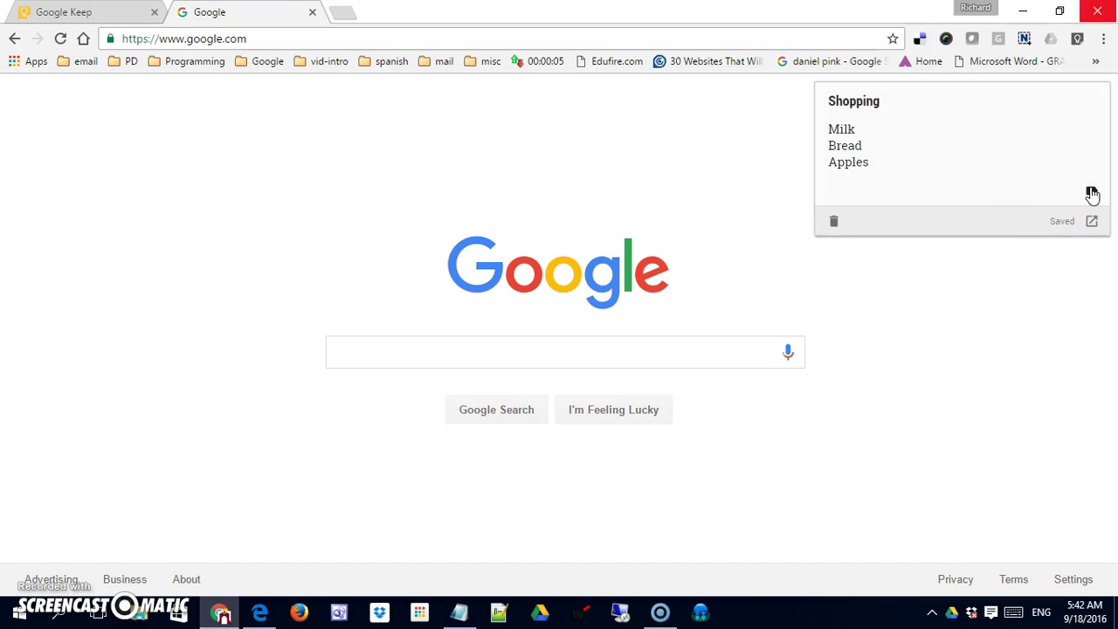
text(Person)
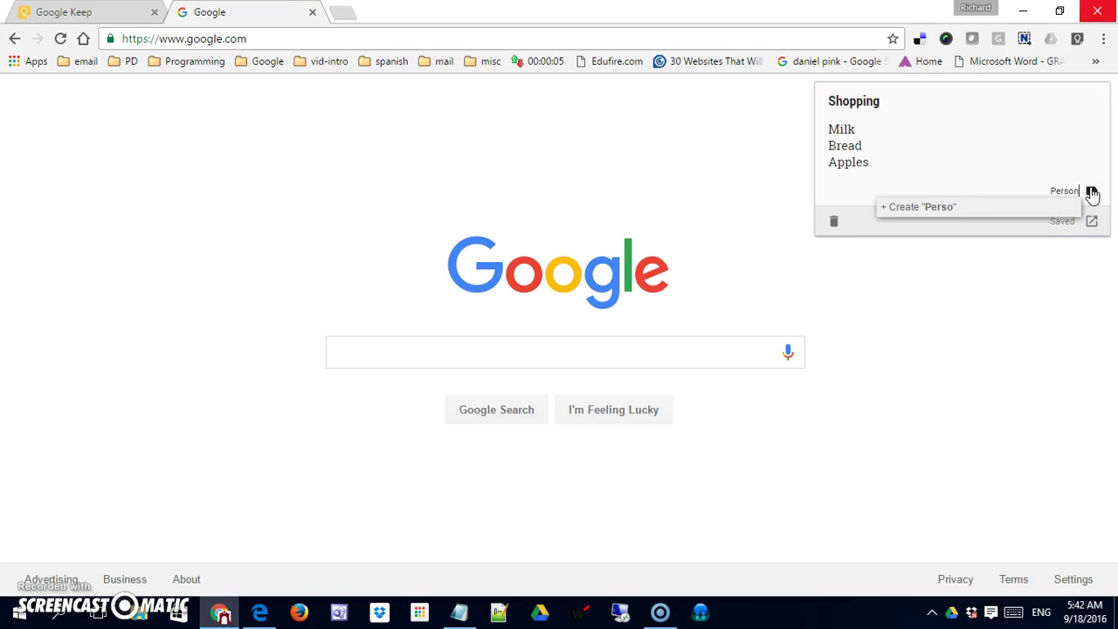
text(al)
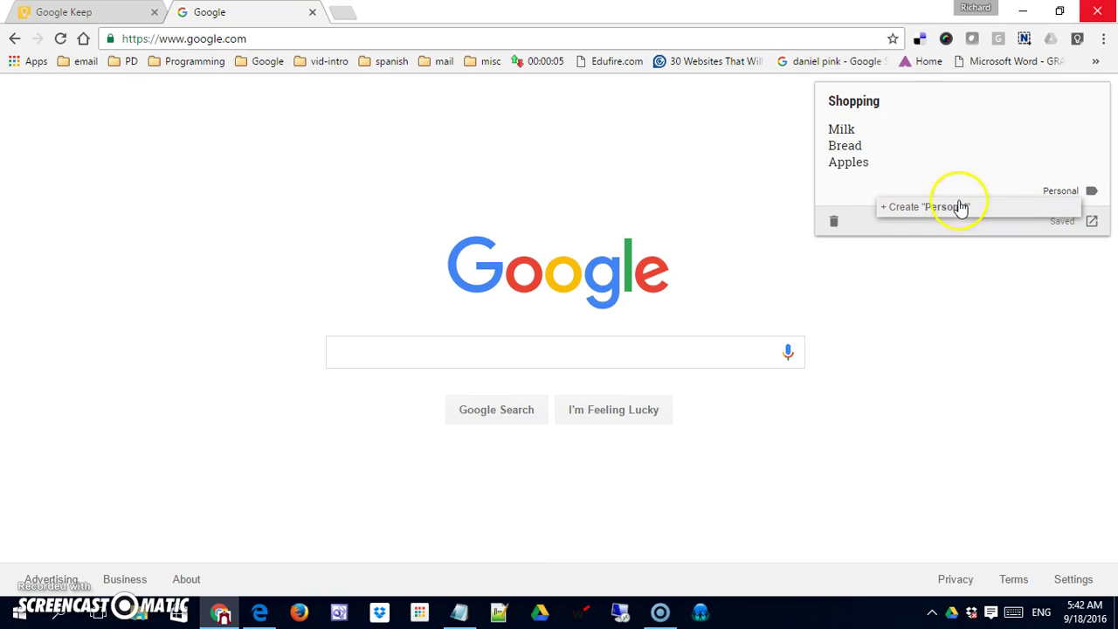
click(921, 207)
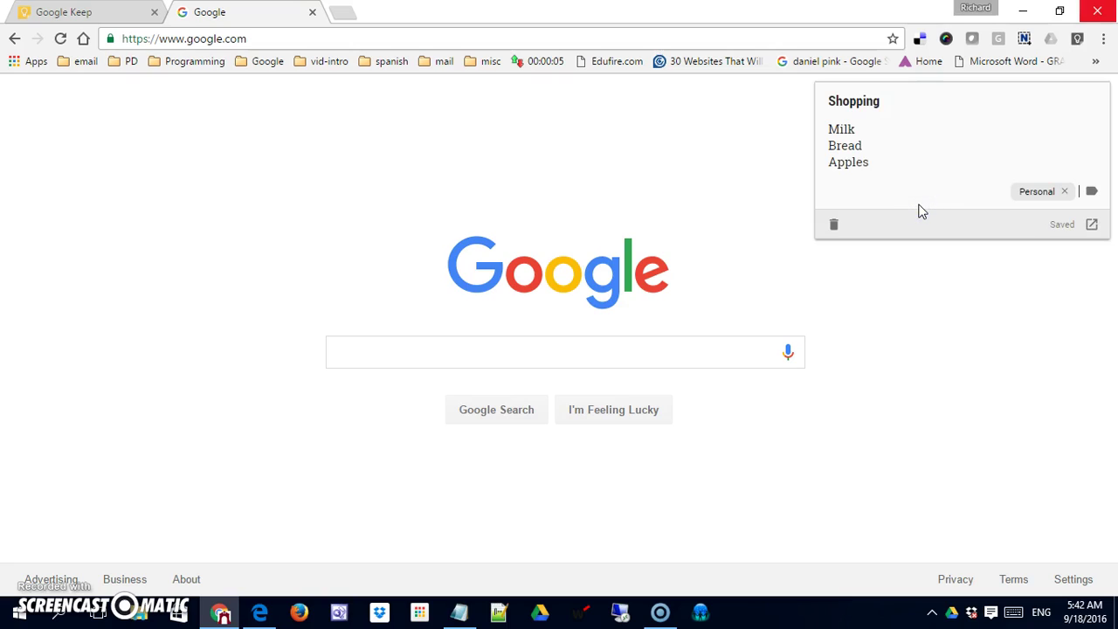
click(915, 202)
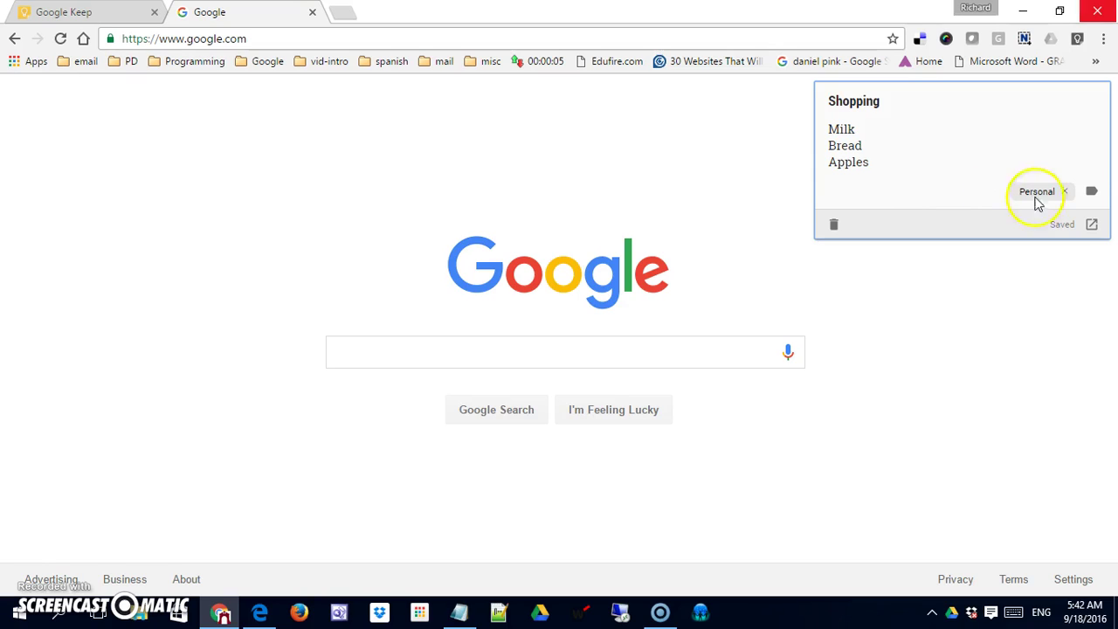
click(1089, 197)
text(shopping)
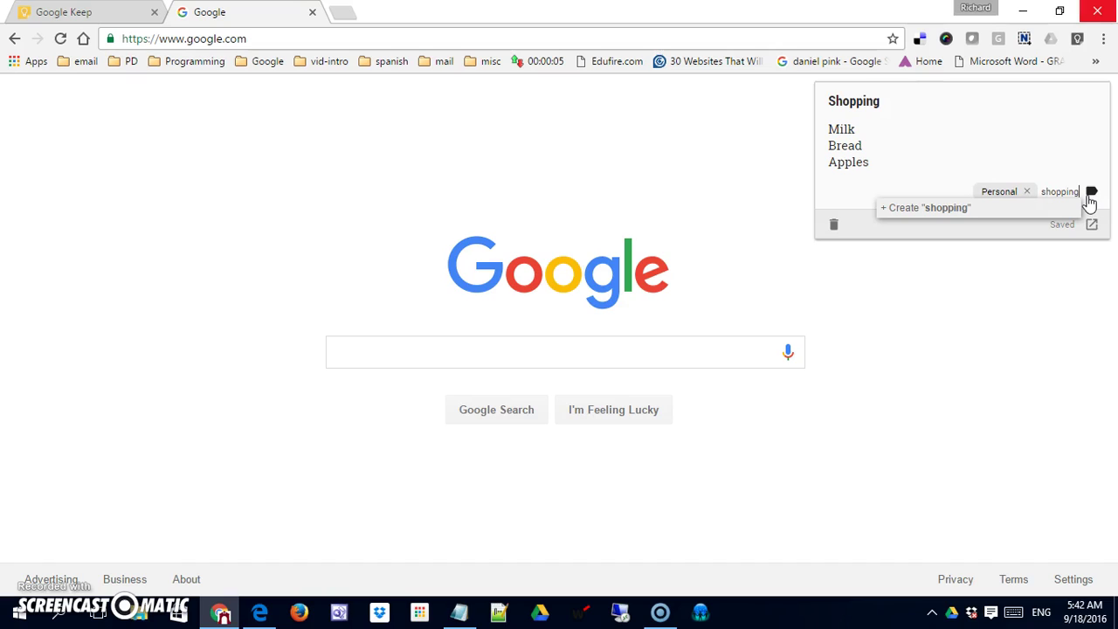
click(942, 210)
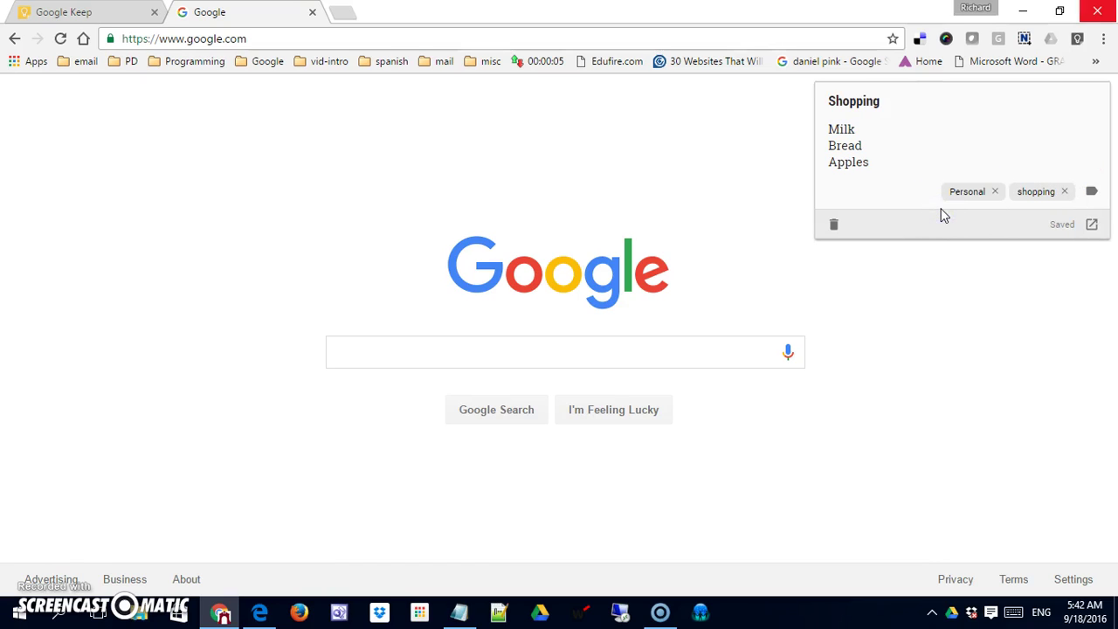
- View the Shopping note's labels in Google Keep and expand the main menu to examine the label list
click(110, 16)
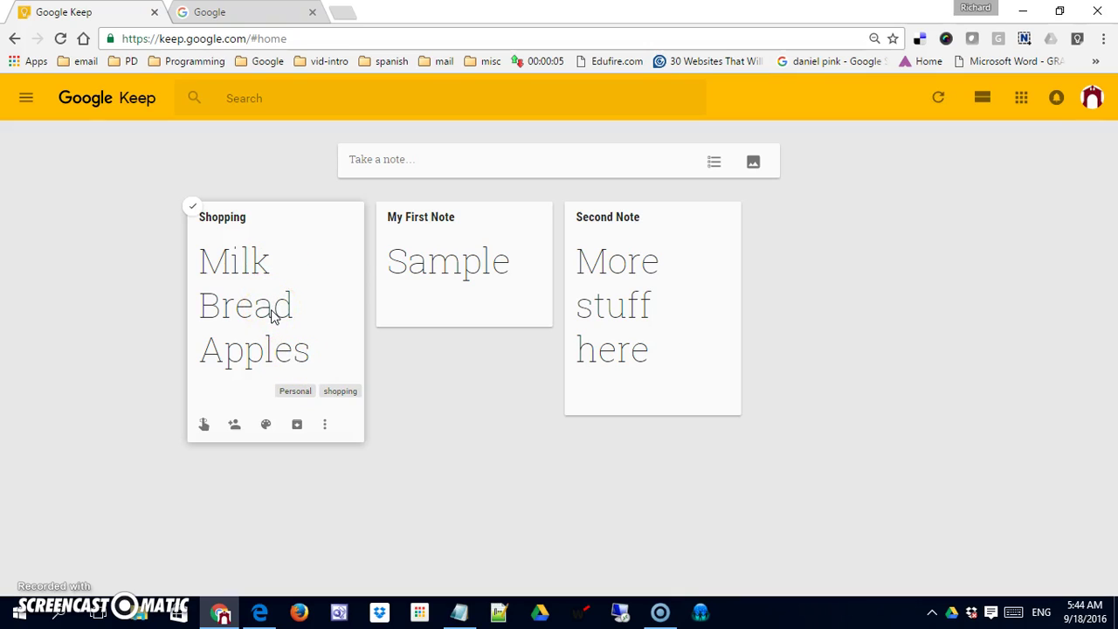
click(26, 98)
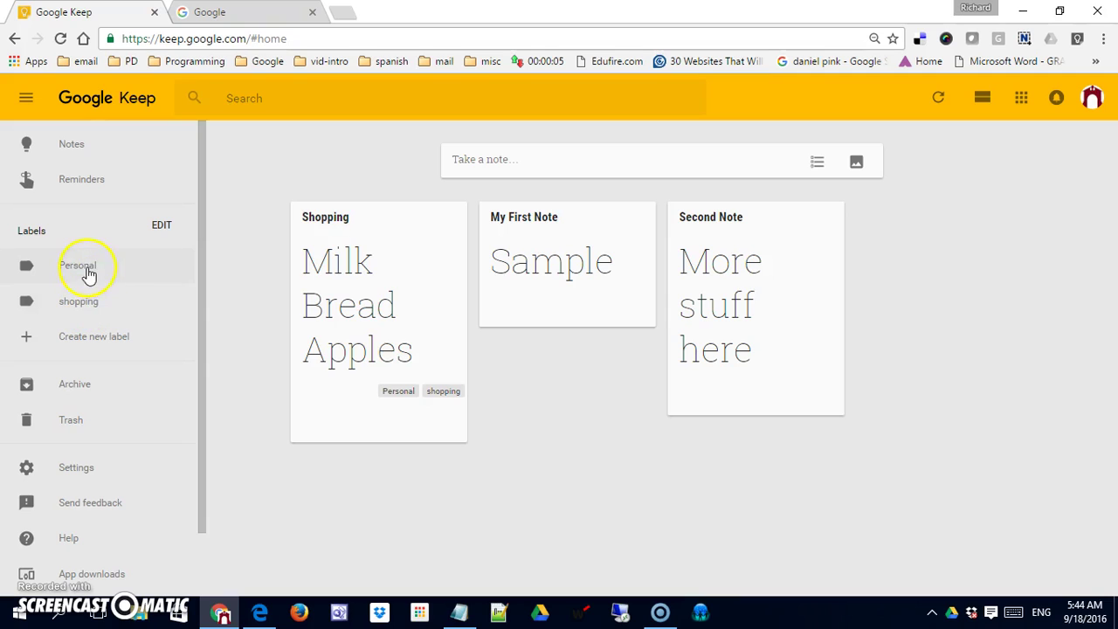
mouse_move(347, 349)
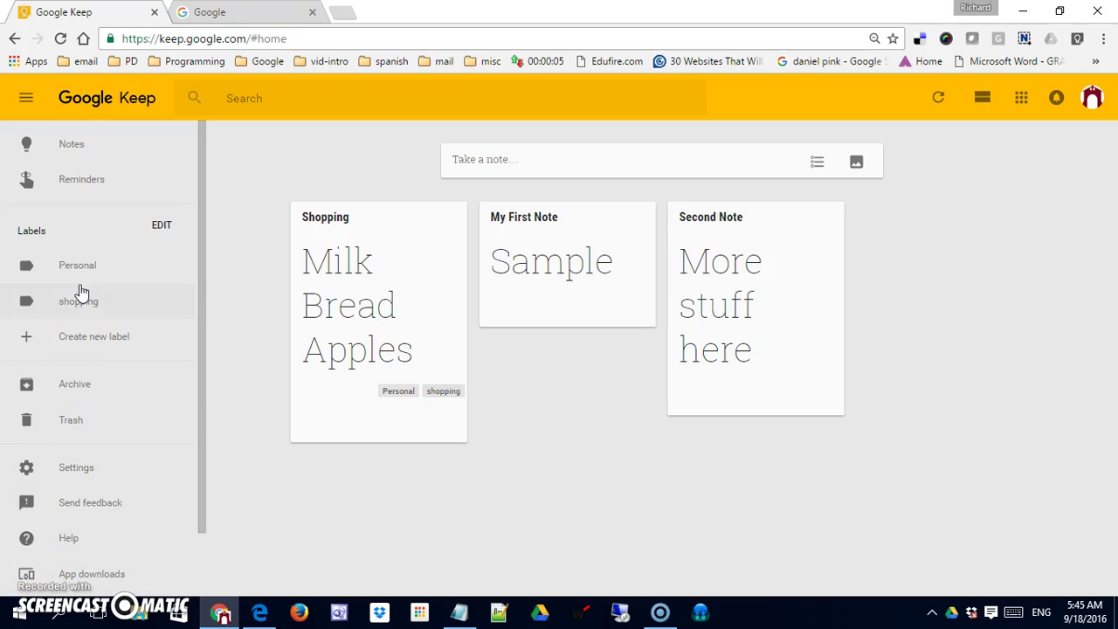
- Delete the Shopping note from the Keep extension on the Google page and check the notes in Google Keep
click(250, 16)
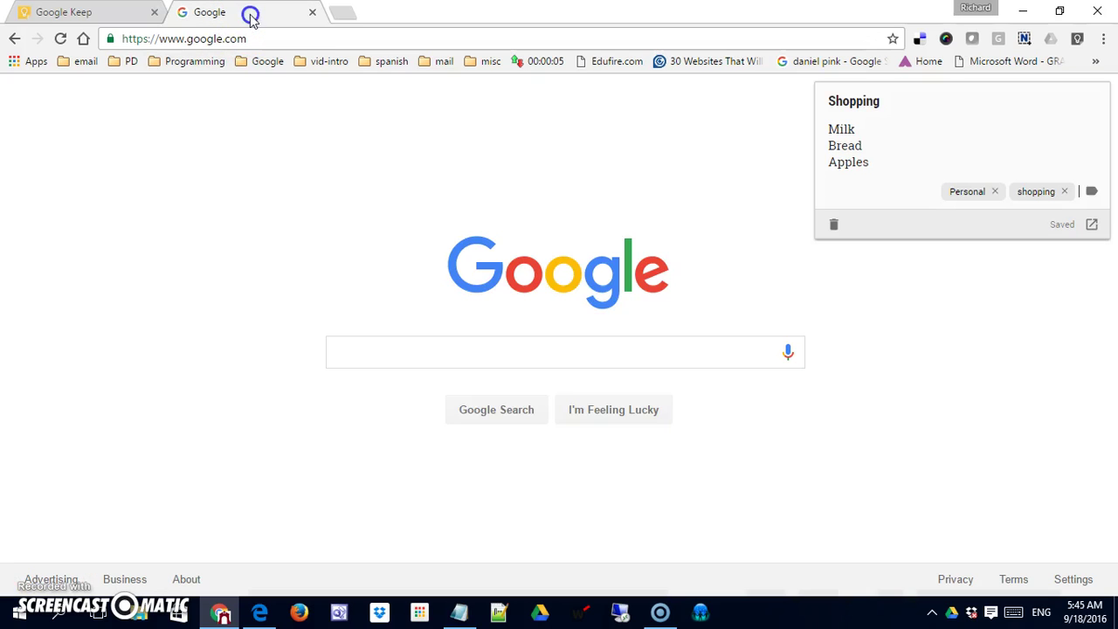
click(833, 227)
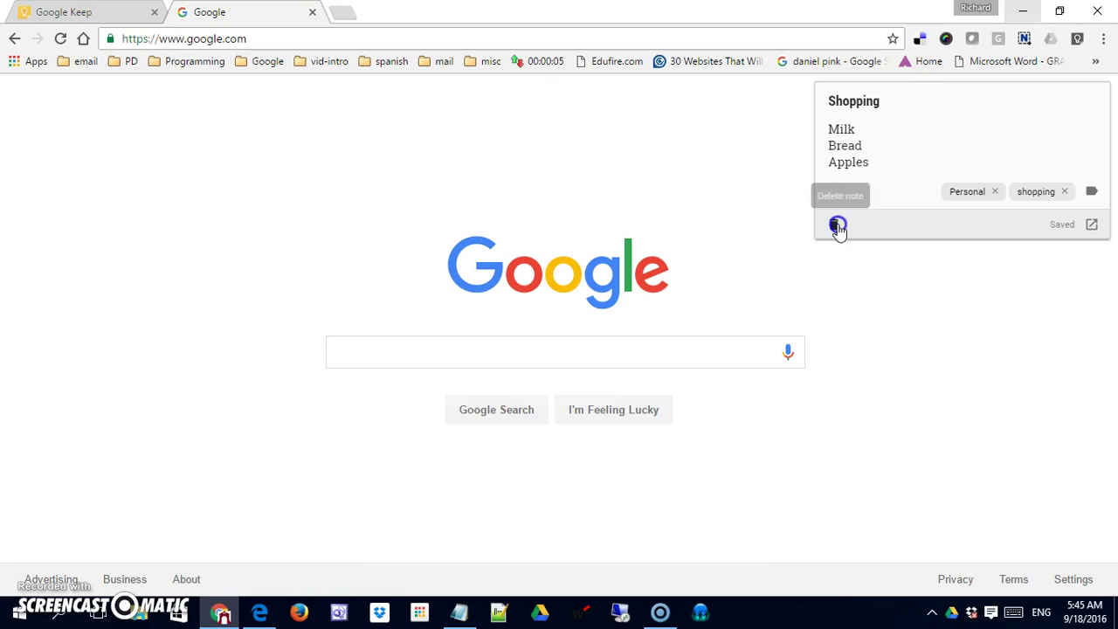
click(85, 14)
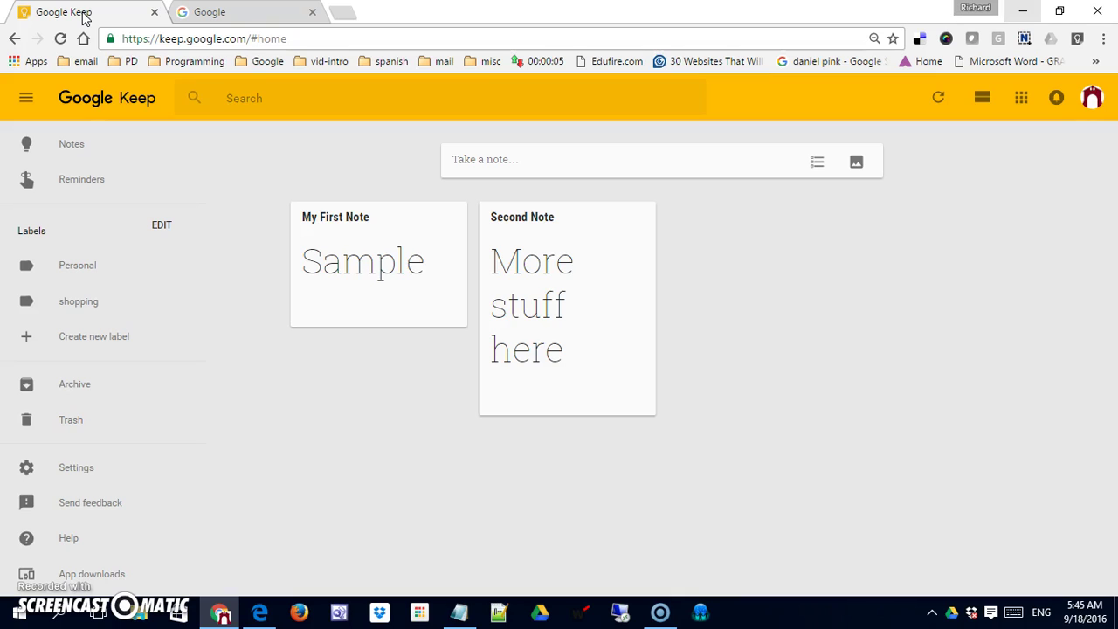
click(241, 14)
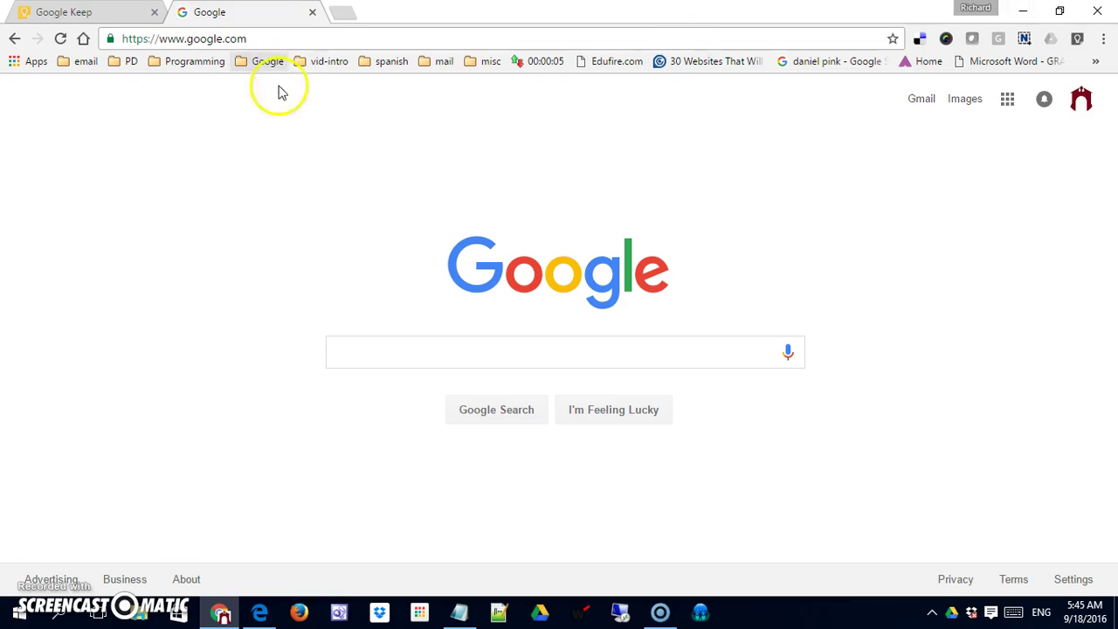
click(292, 39)
text(mset)
key(Return)
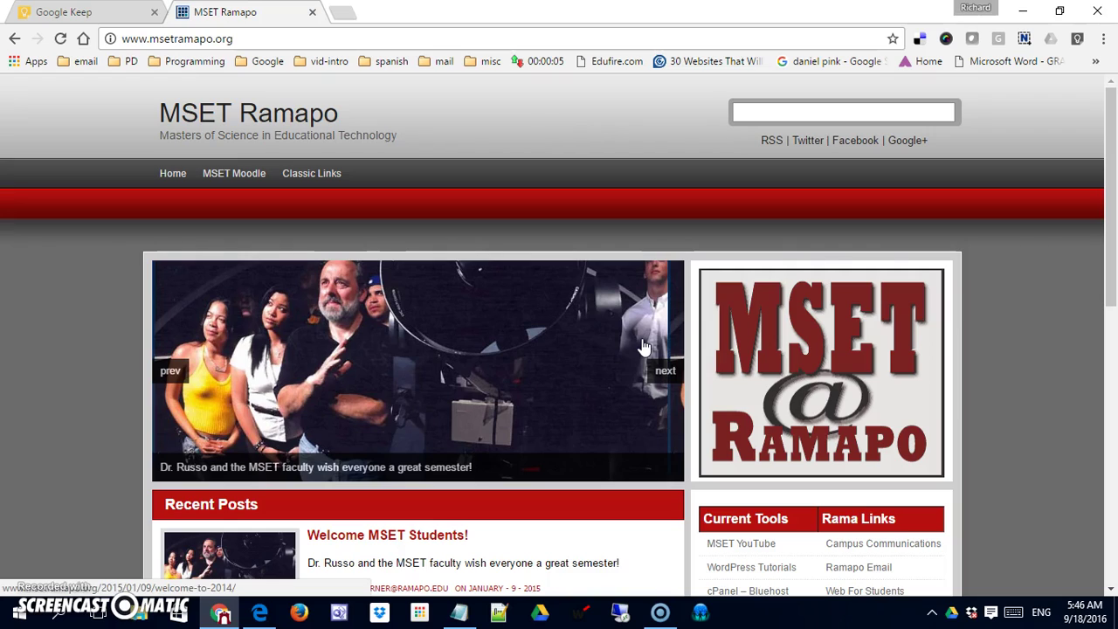
click(635, 452)
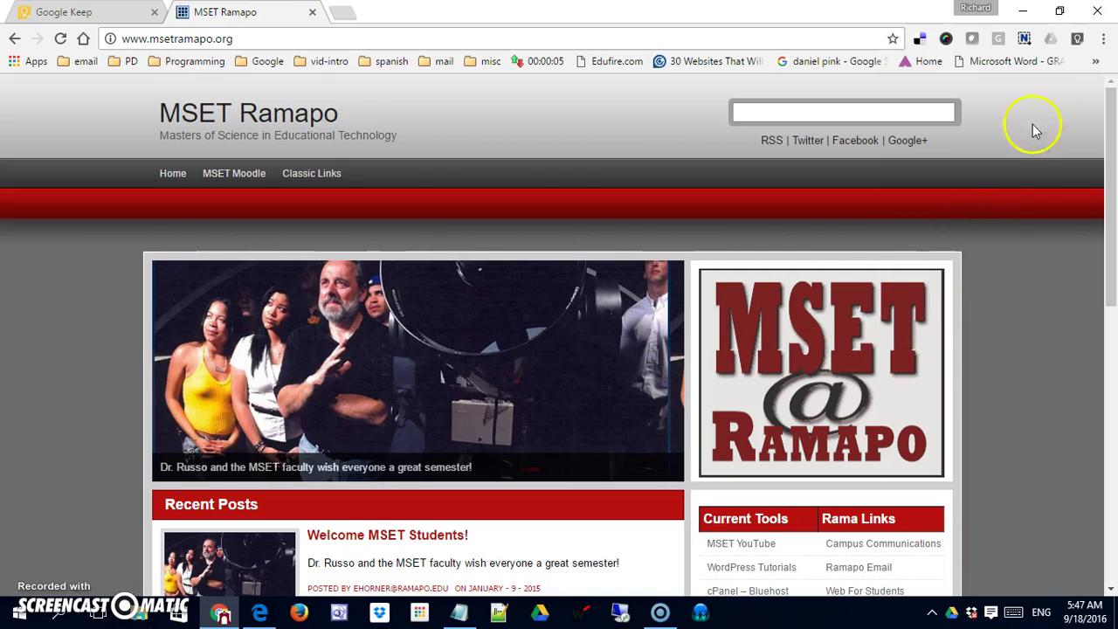
- Capture the MSET Ramapo page as a note with the Keep extension and title it "New Site"
click(1076, 40)
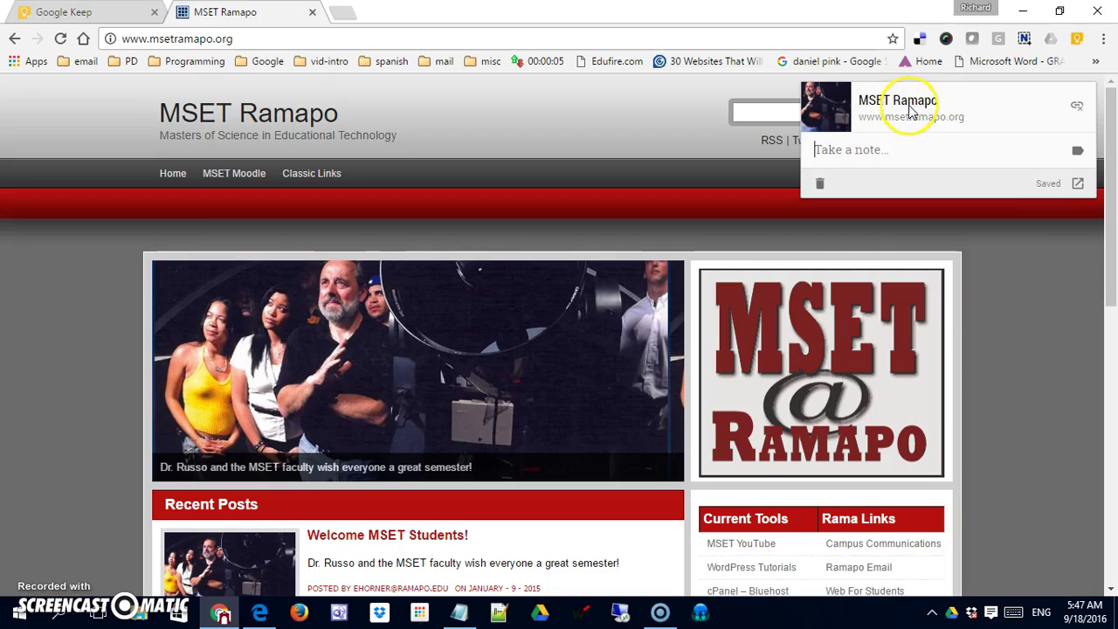
click(881, 150)
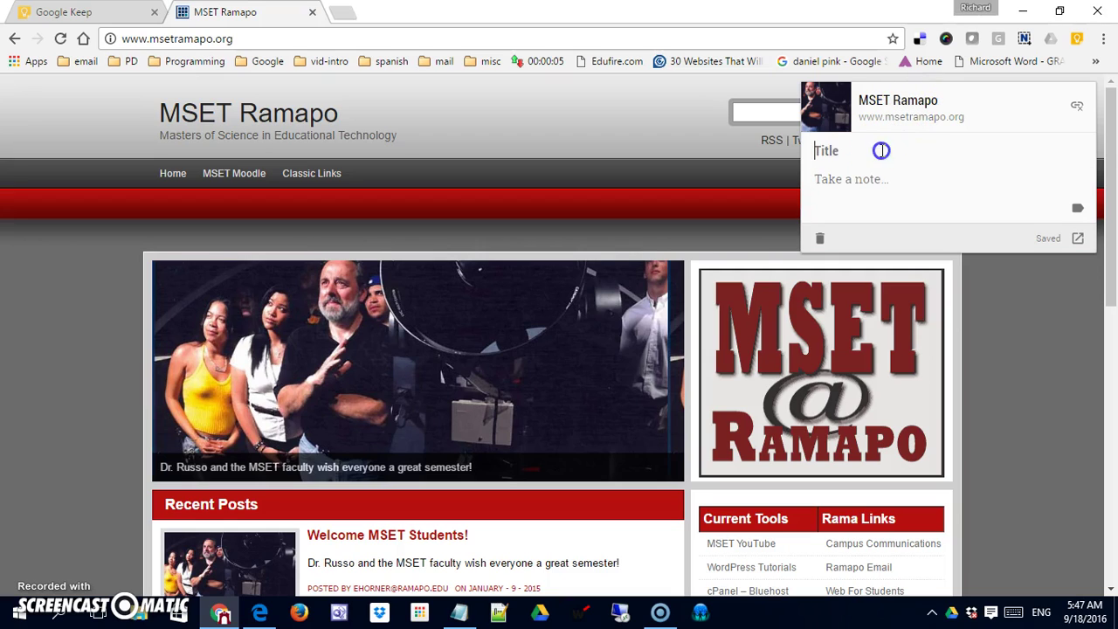
text(New Site)
- Write "Need to check this out." as the body of the New Site note
click(852, 179)
text(NE)
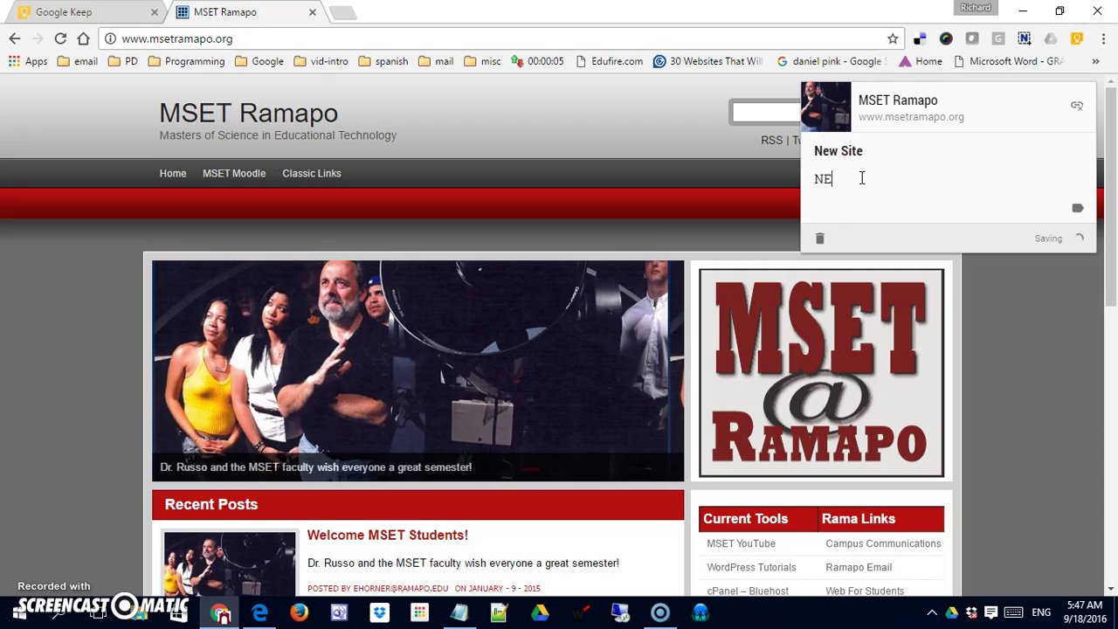
text(ed)
key(BackSpace)
key(BackSpace)
key(BackSpace)
key(BackSpace)
text(eed to check this out.)
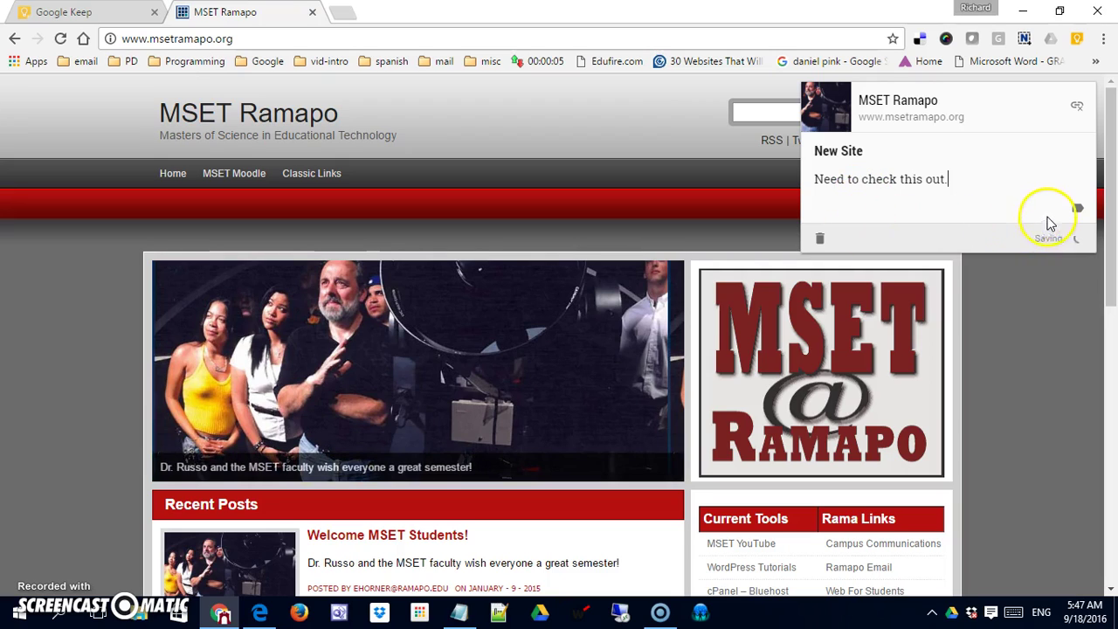
- Create the label "Professional" on the New Site note and close the extension's note
click(1058, 211)
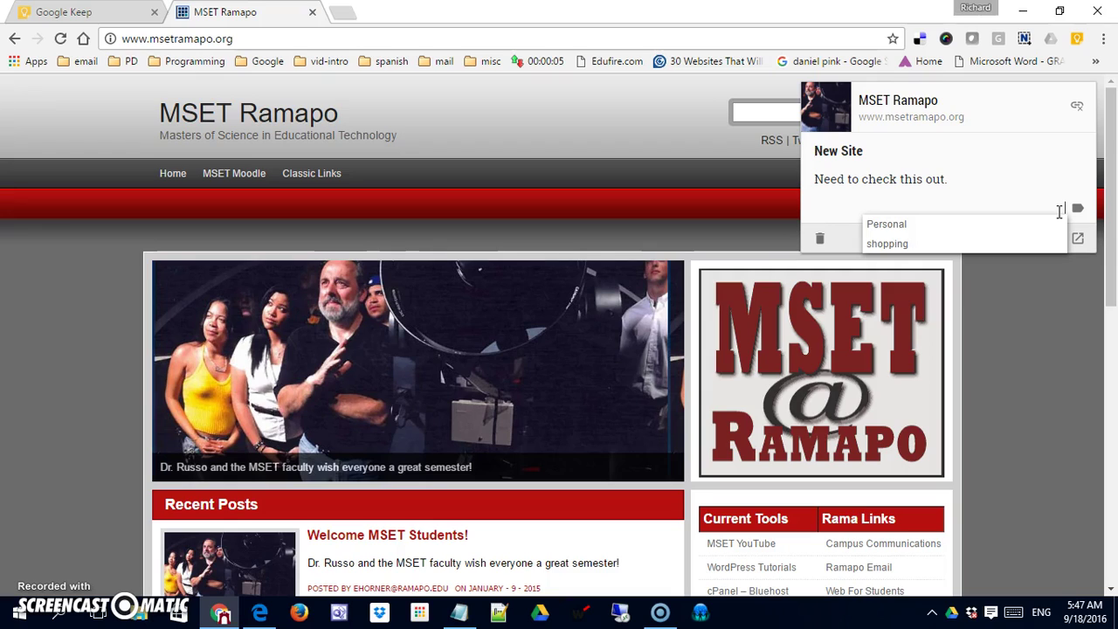
text(Profess)
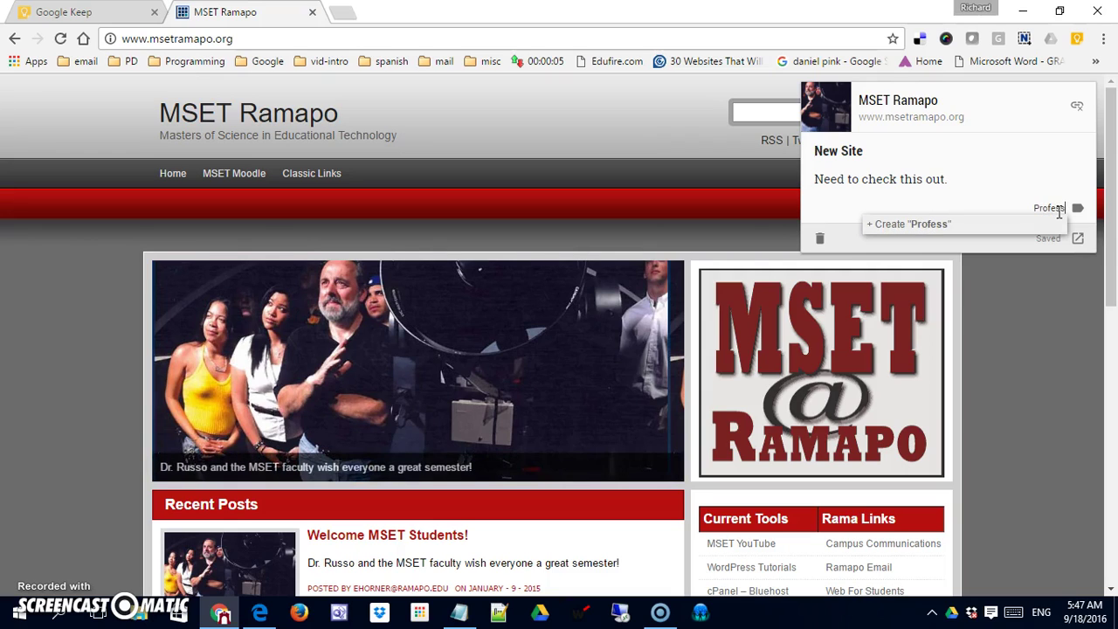
text(ional)
click(940, 226)
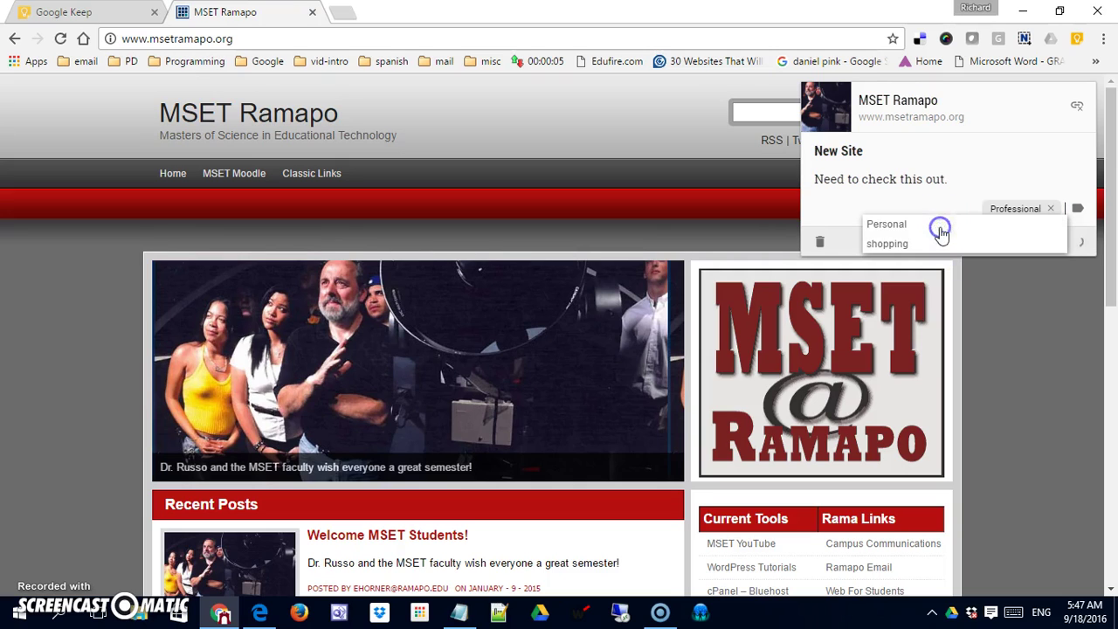
click(1022, 310)
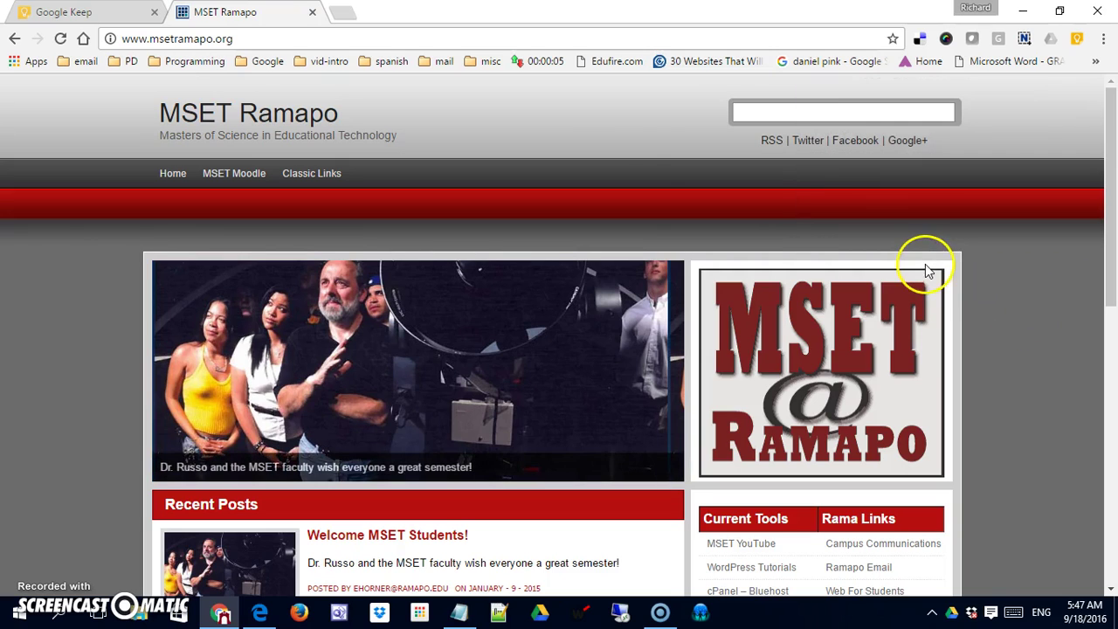
- Review the New Site note in Google Keep, open its linked MSET Ramapo page and close that page again
click(92, 13)
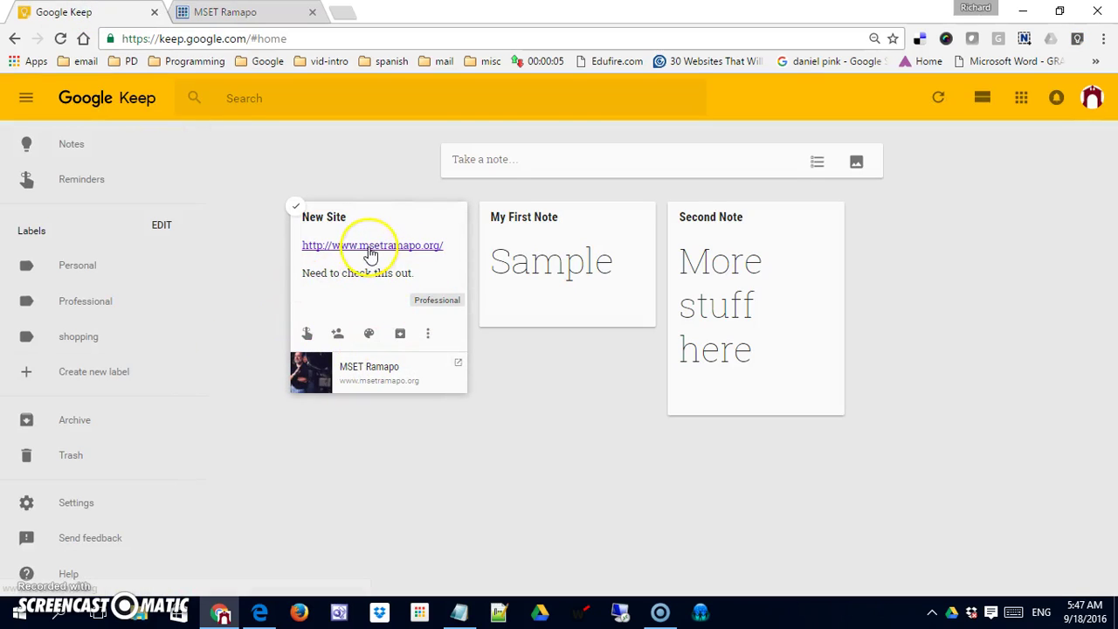
click(360, 274)
click(434, 305)
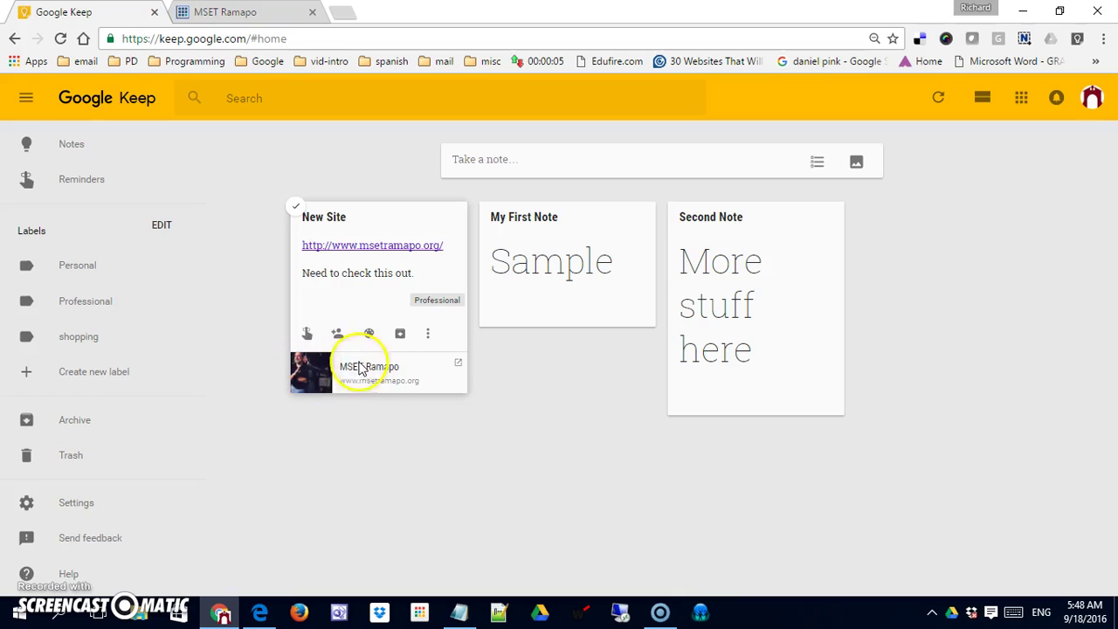
click(455, 365)
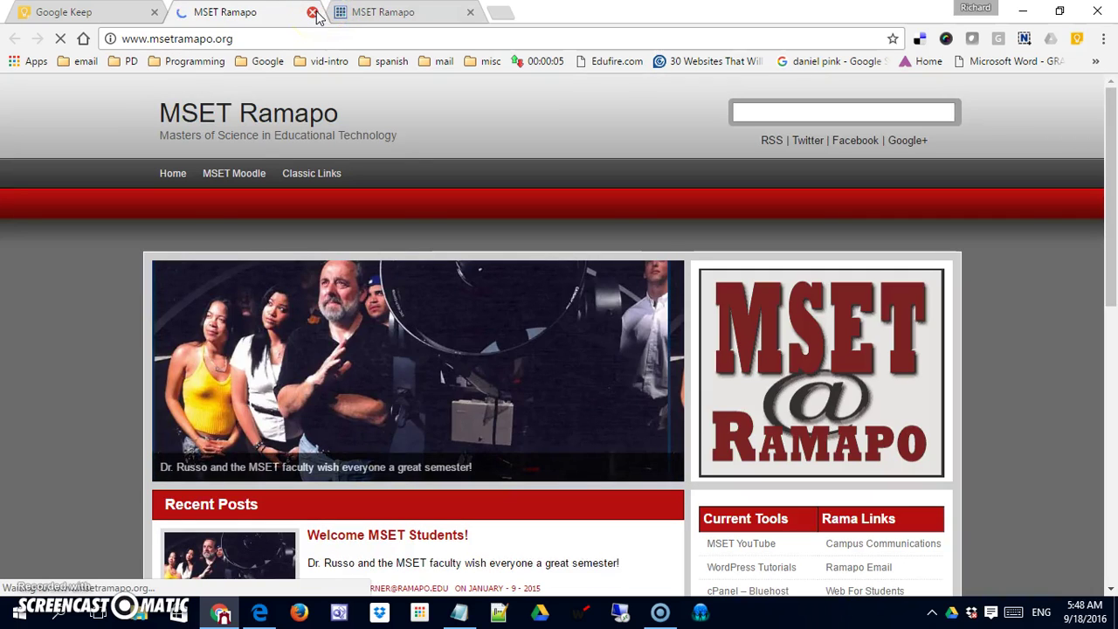
click(316, 13)
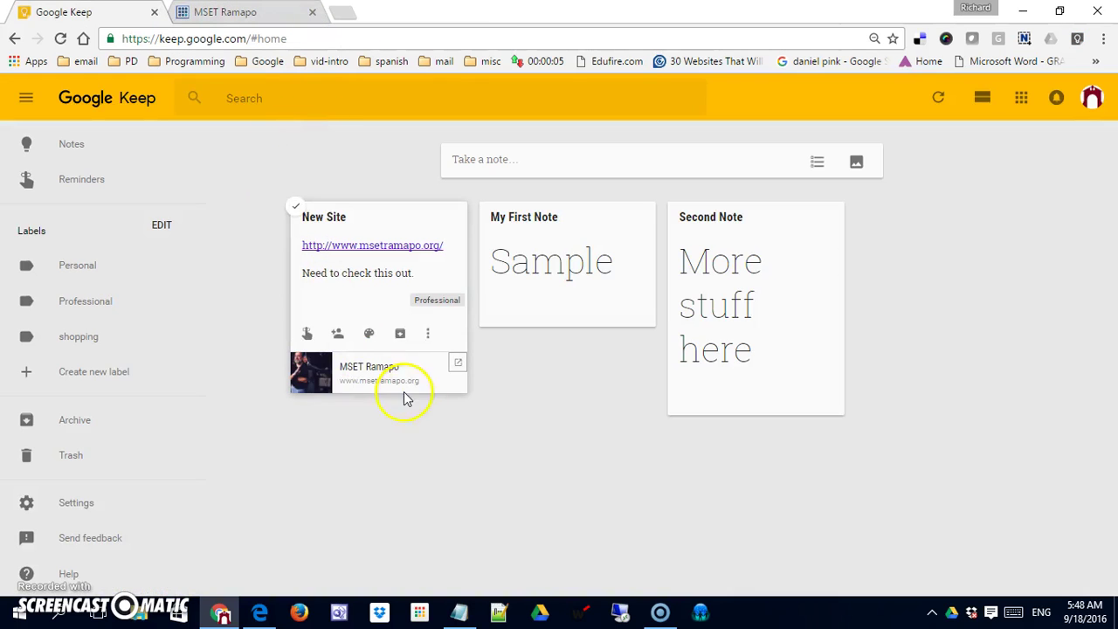
- Return to the MSET Ramapo page and load google.com in its place
click(257, 19)
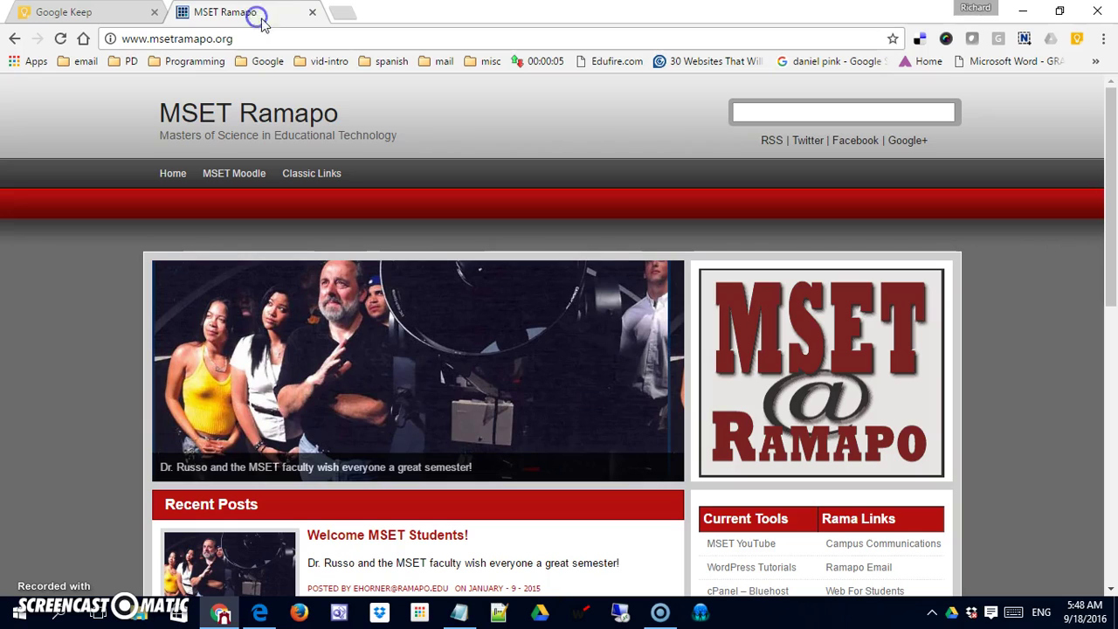
click(337, 40)
text(google)
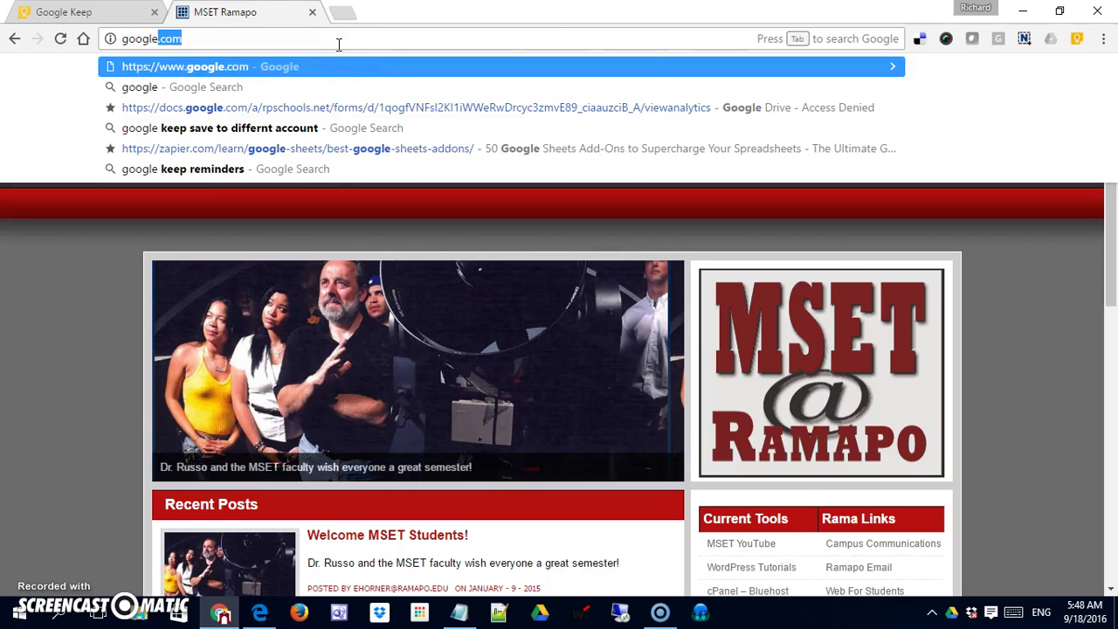
key(Return)
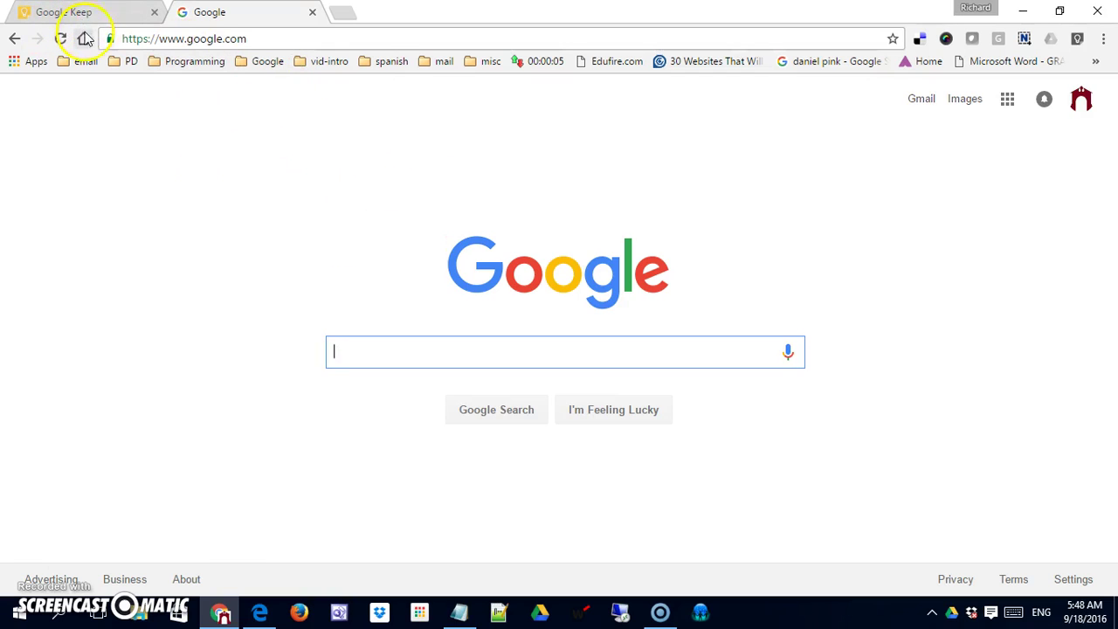
click(269, 39)
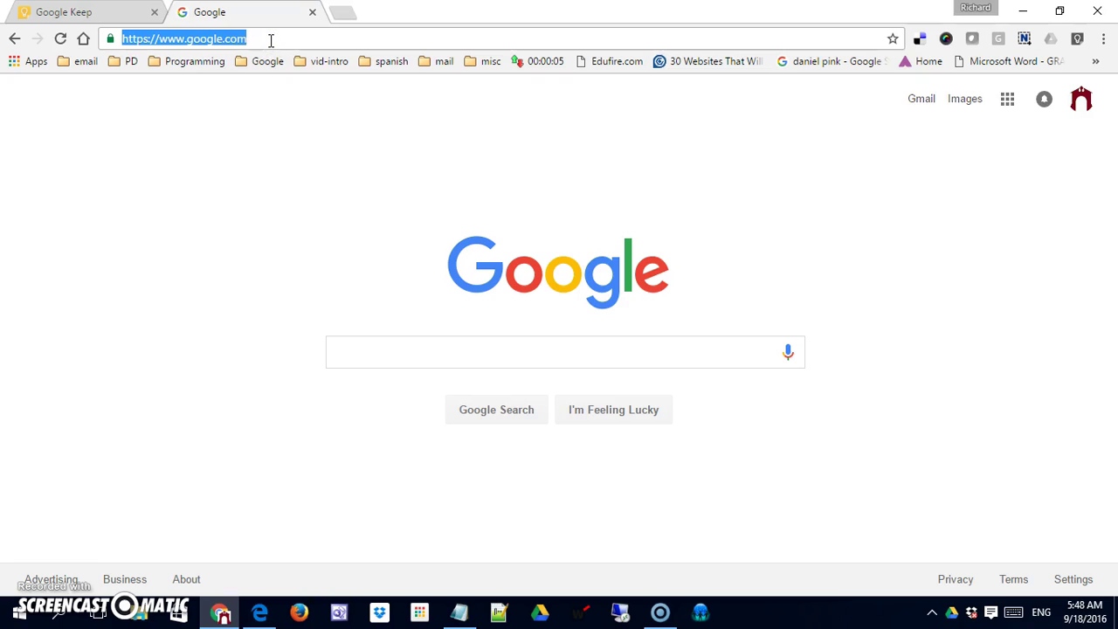
text(m)
key(Return)
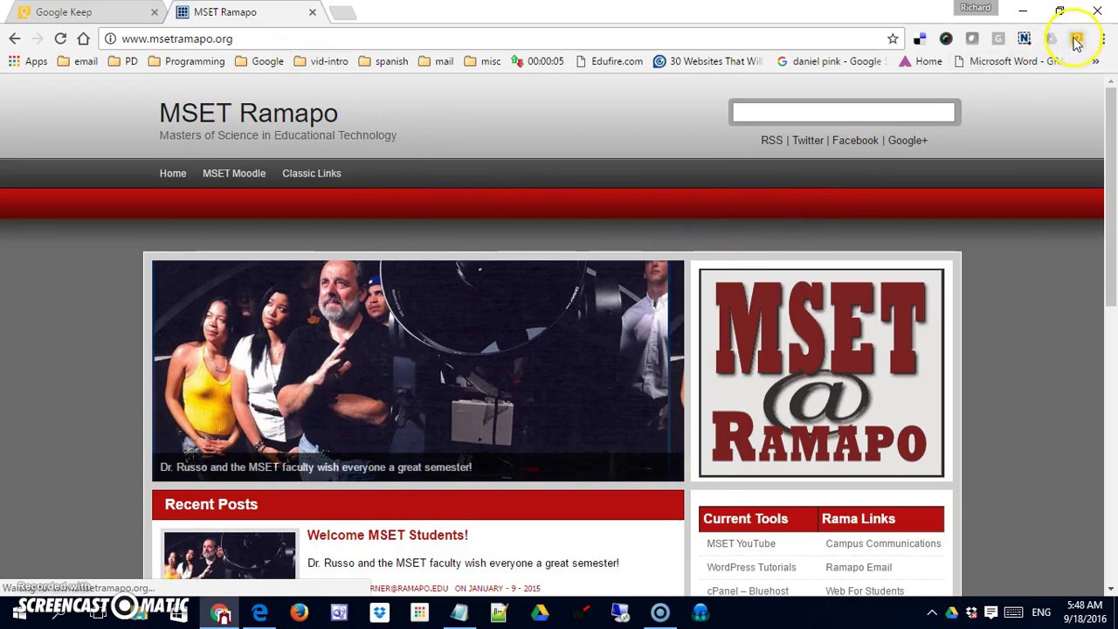
click(1077, 39)
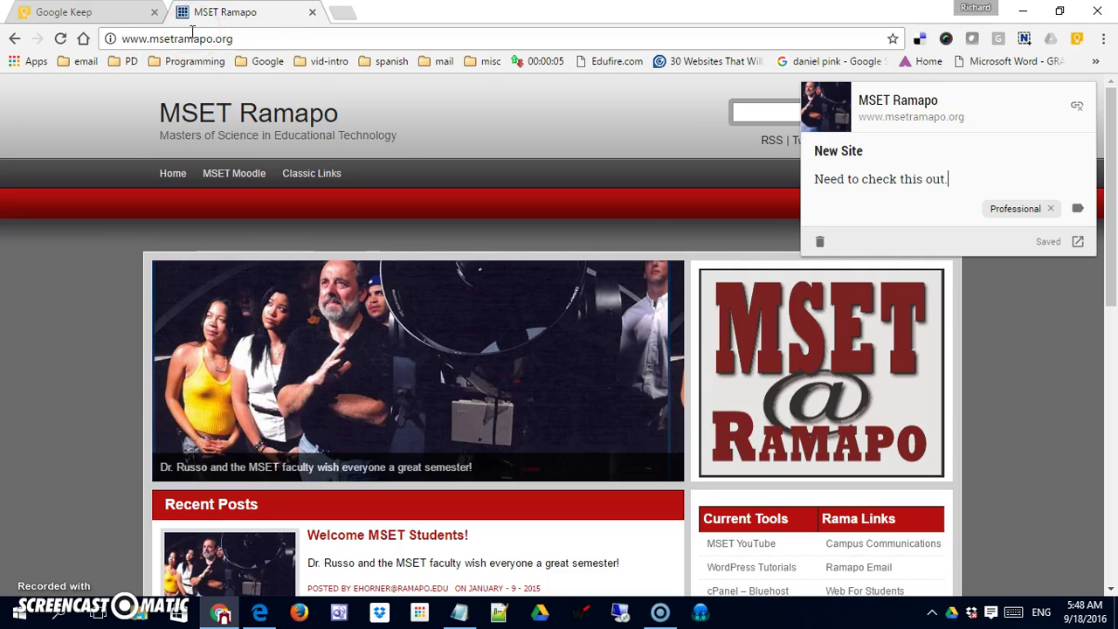
- Delete the New Site note from the Keep extension and check the remaining notes in Google Keep
click(963, 236)
click(820, 245)
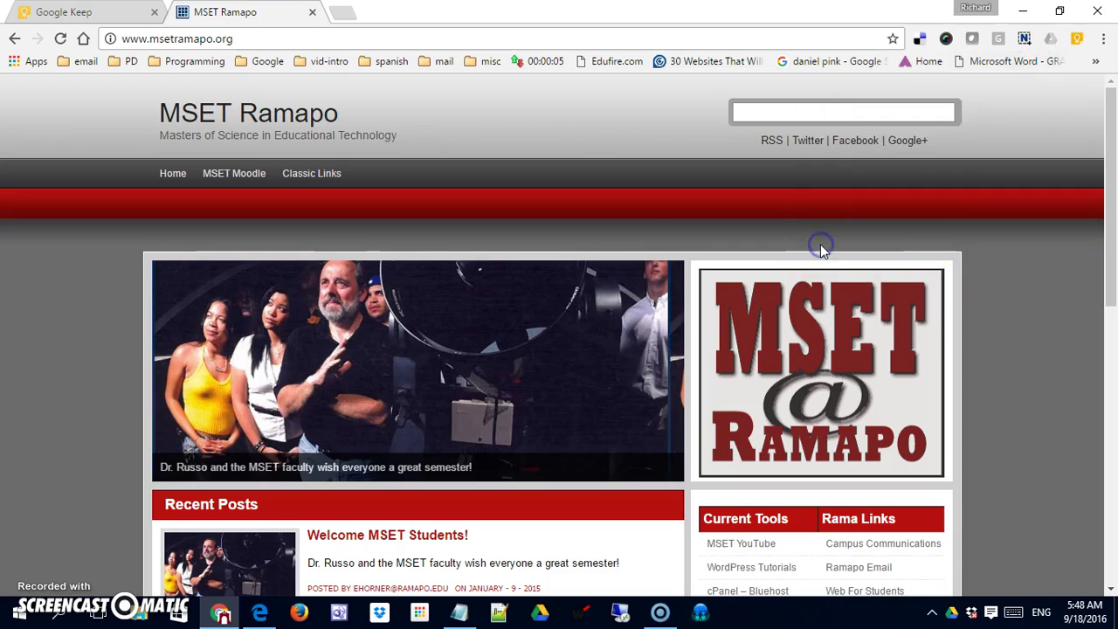
click(52, 12)
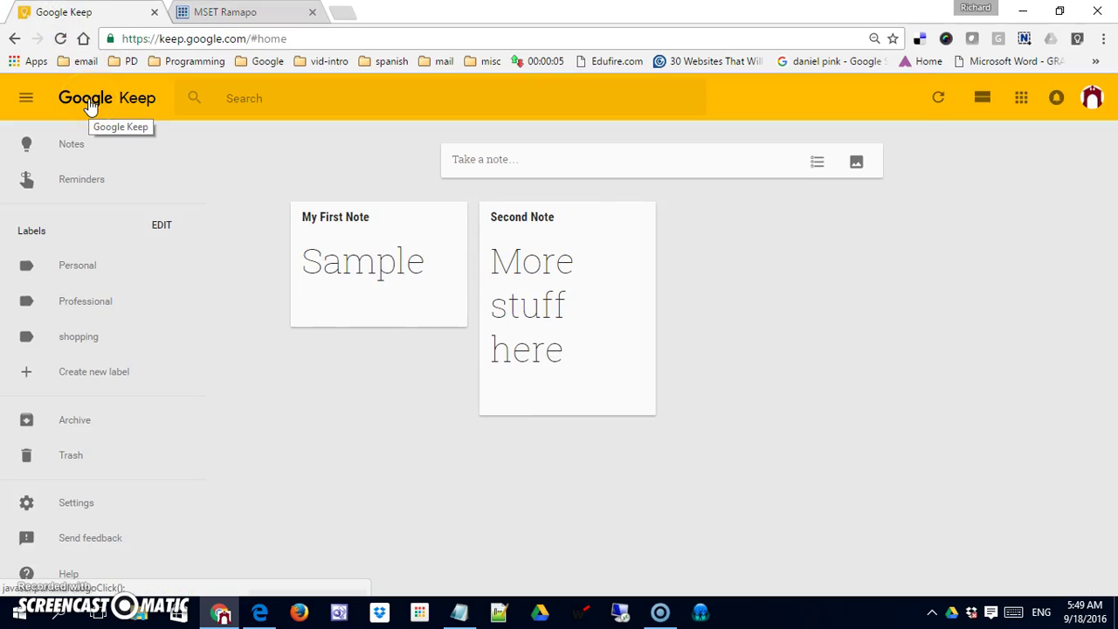